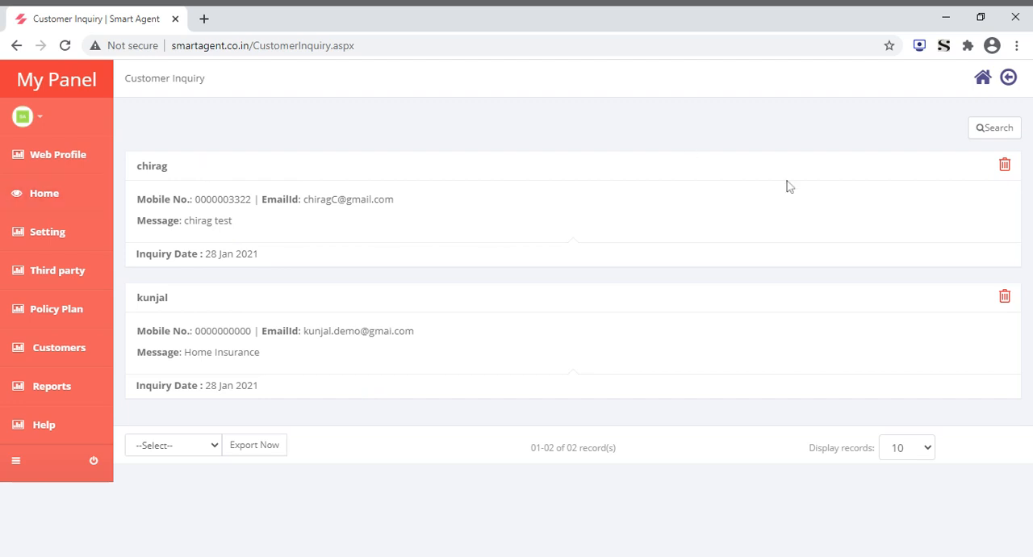
# Return to the dashboard and open the form for adding a new purchase party
pyautogui.click(982, 79)
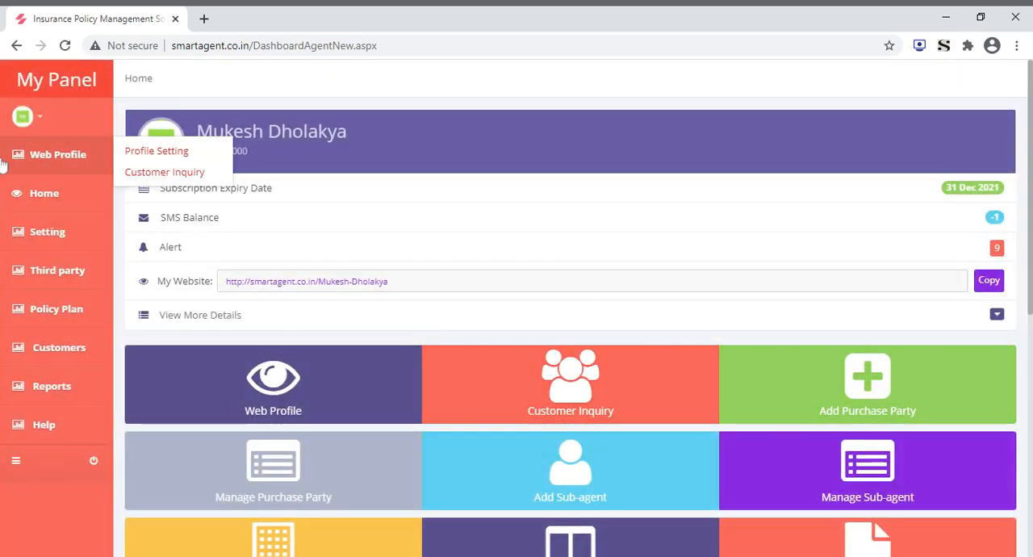
pyautogui.moveTo(33, 233)
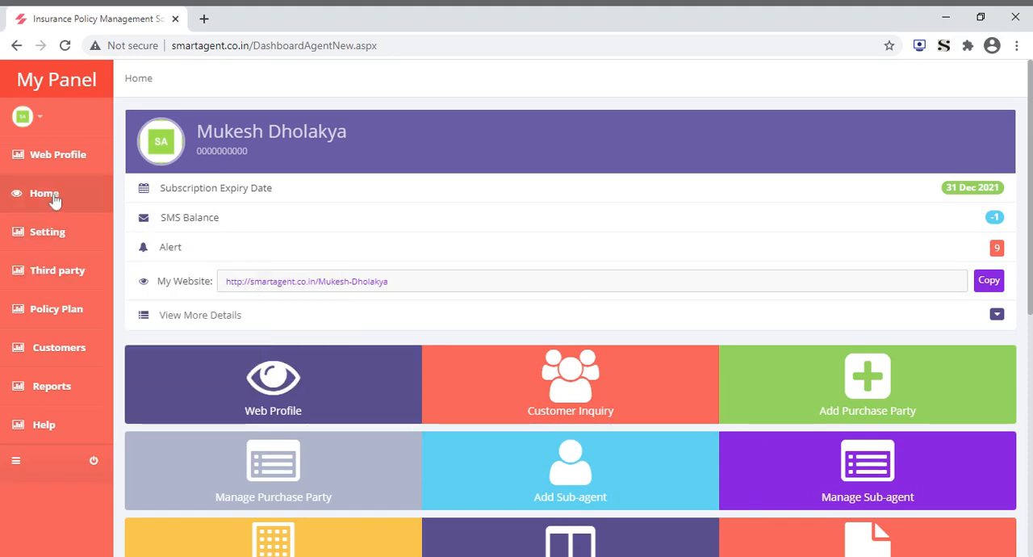
pyautogui.moveTo(51, 267)
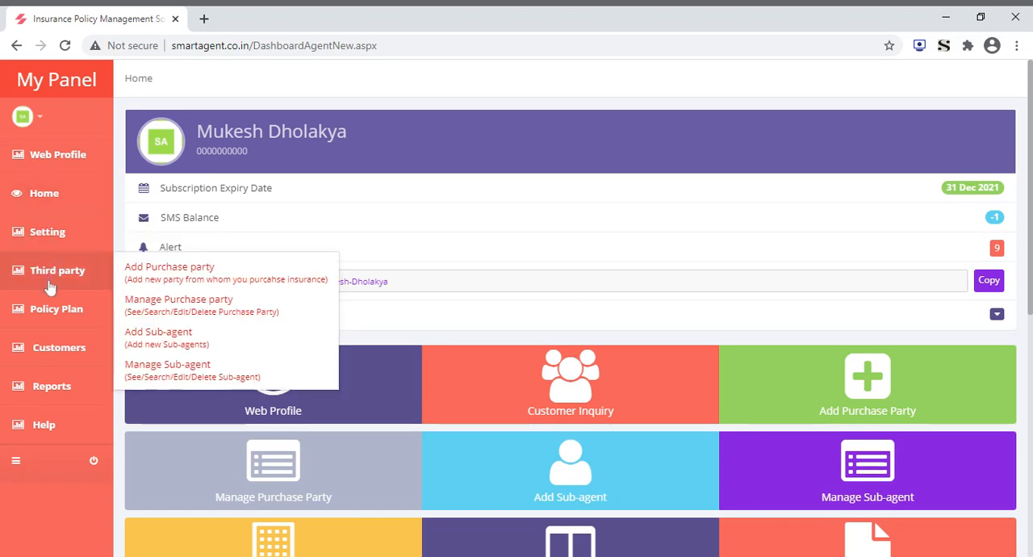
pyautogui.click(202, 274)
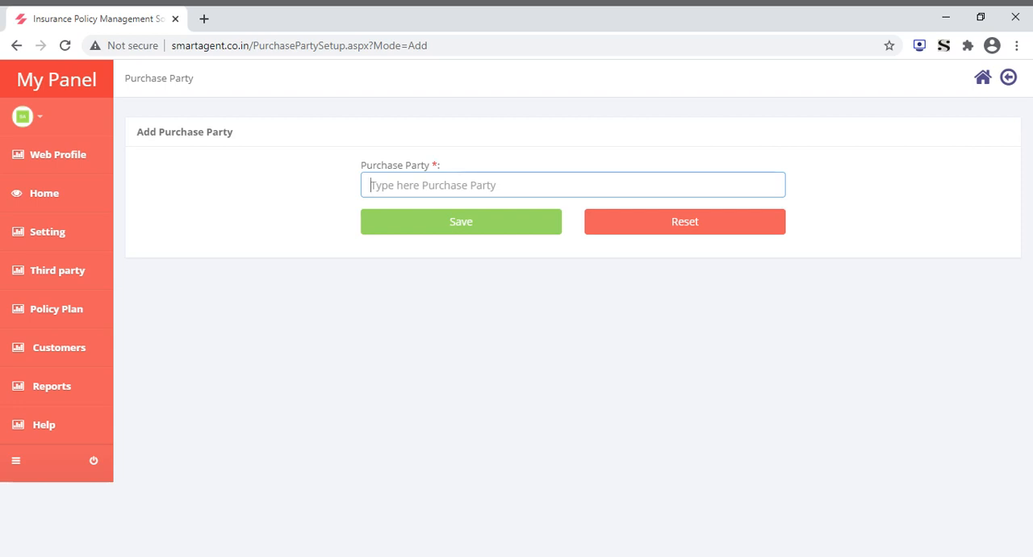
pyautogui.click(579, 263)
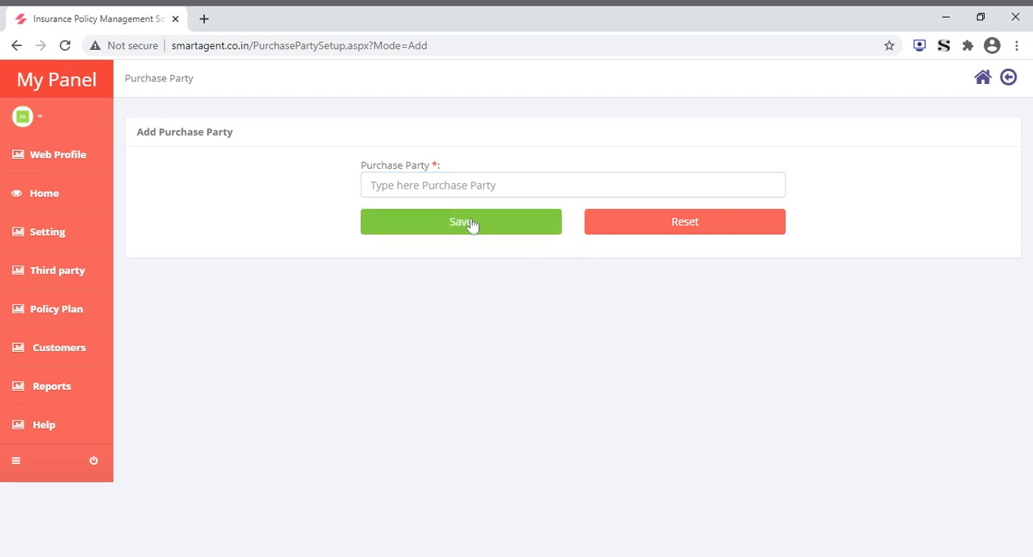
# Open the purchase party management list and try entering "cbvcvb" as its search text
pyautogui.moveTo(63, 280)
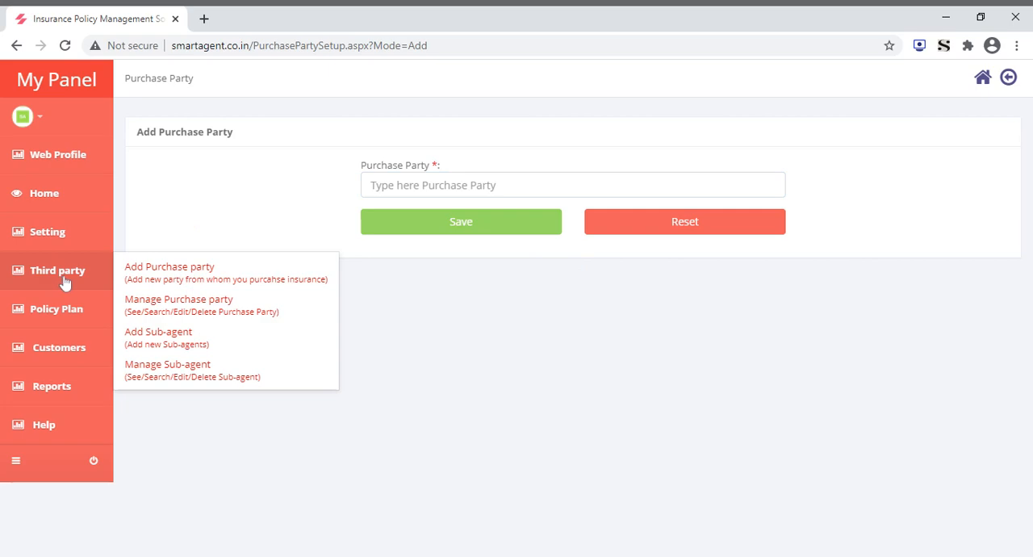
pyautogui.click(194, 315)
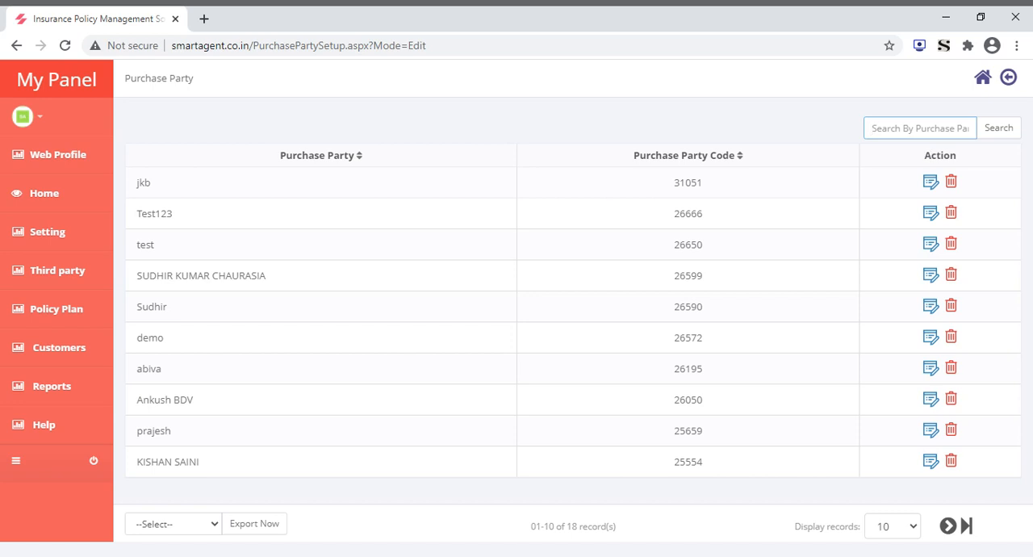
pyautogui.write('cbvcvb')
pyautogui.press('BackSpace')
pyautogui.press('BackSpace')
pyautogui.press('BackSpace')
pyautogui.press('BackSpace')
pyautogui.press('BackSpace')
# Try "hgfhgfgf" as the name in the add sub-agent form, and open the sub-agent management list without saving
pyautogui.moveTo(67, 355)
pyautogui.moveTo(58, 278)
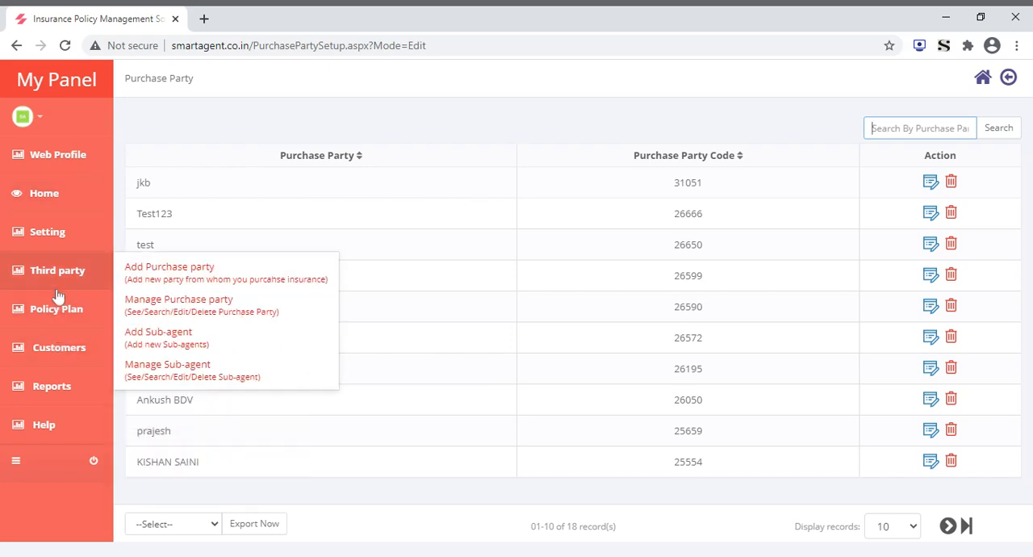
pyautogui.click(159, 338)
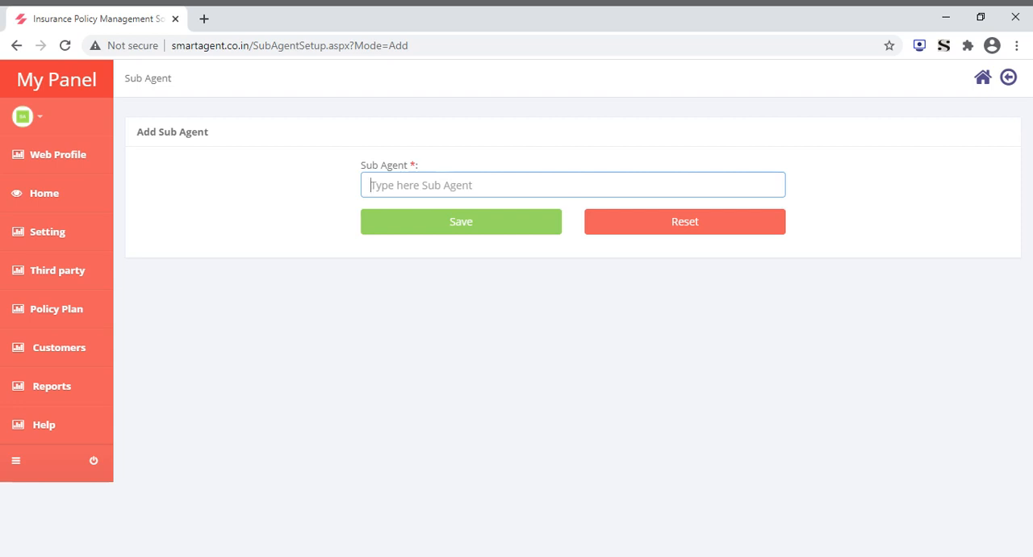
pyautogui.write('hgfhgfgf')
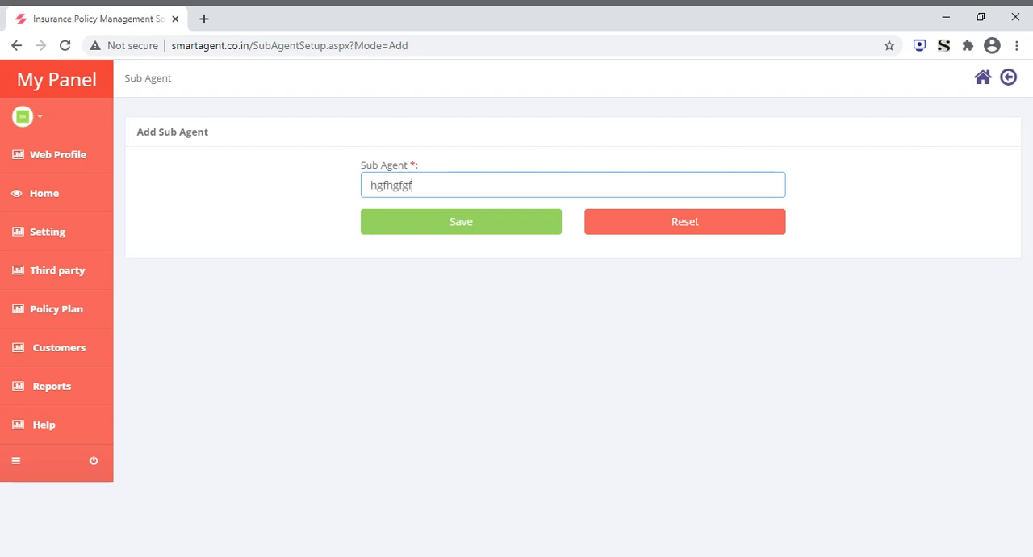
pyautogui.moveTo(69, 281)
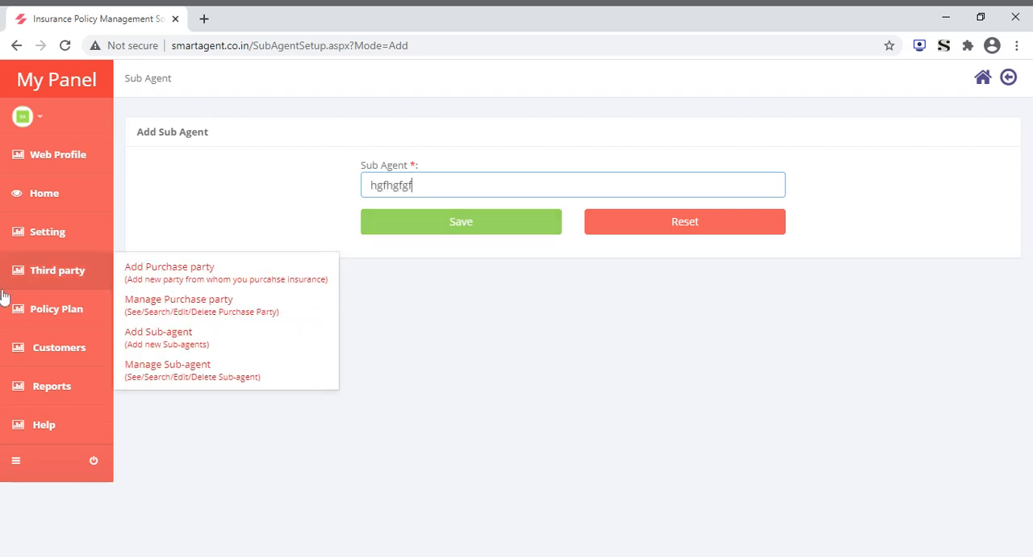
pyautogui.click(186, 373)
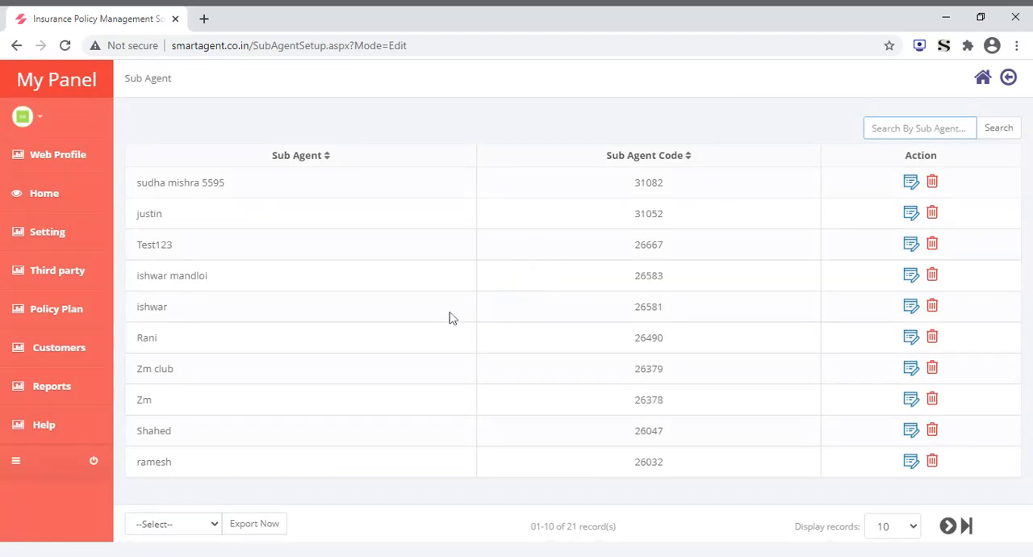
# View the form for adding a policy company and open the policy company management list
pyautogui.moveTo(54, 278)
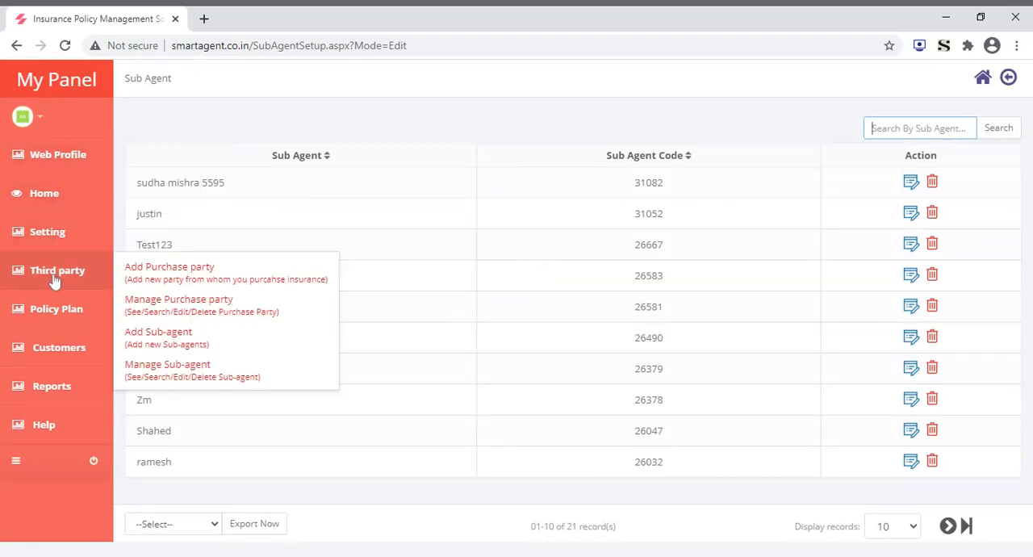
pyautogui.moveTo(65, 307)
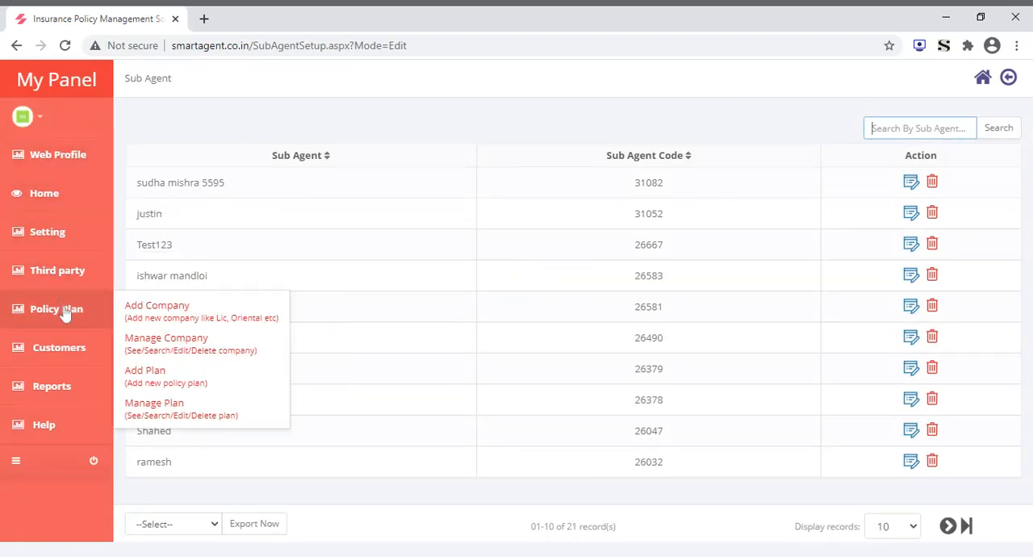
pyautogui.click(213, 312)
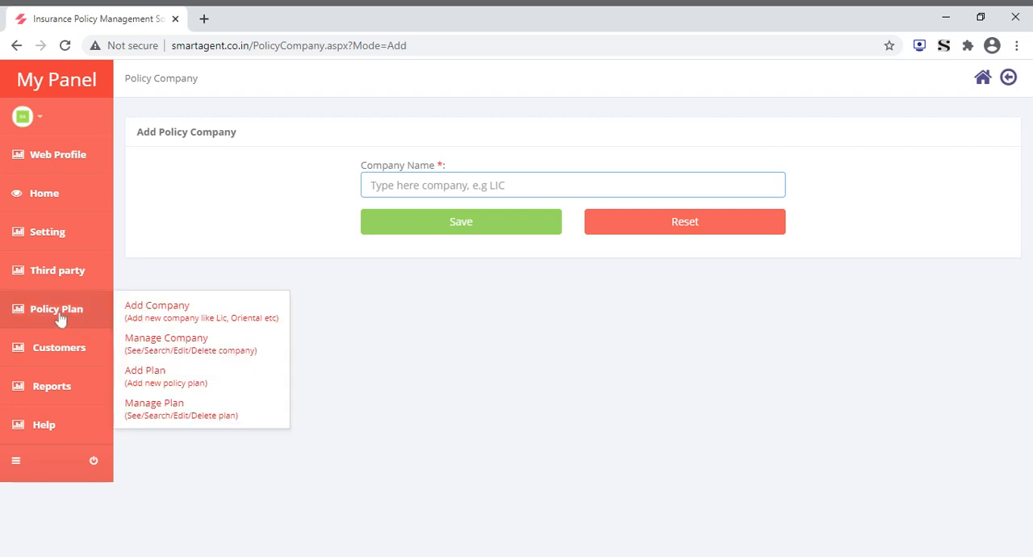
pyautogui.moveTo(58, 345)
pyautogui.moveTo(59, 318)
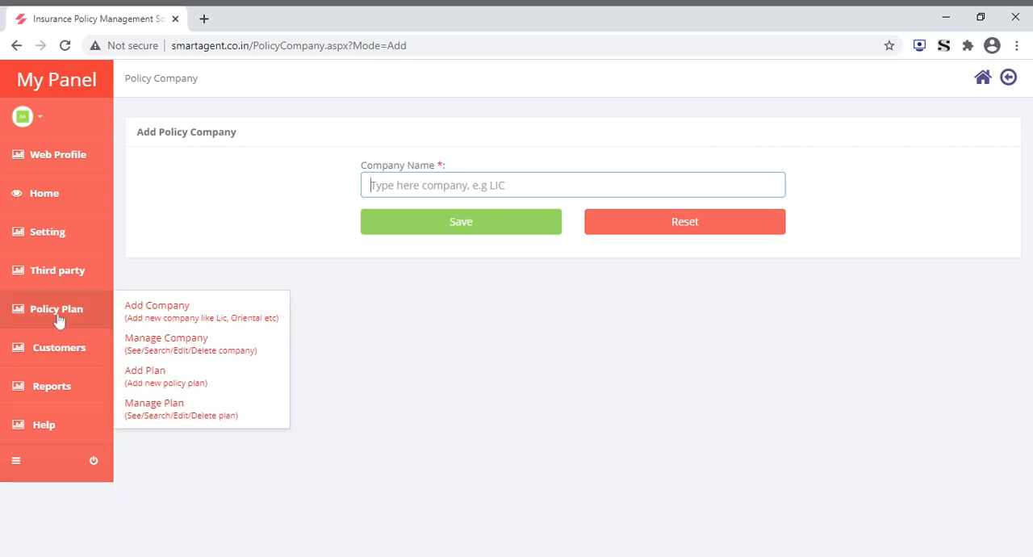
pyautogui.click(223, 345)
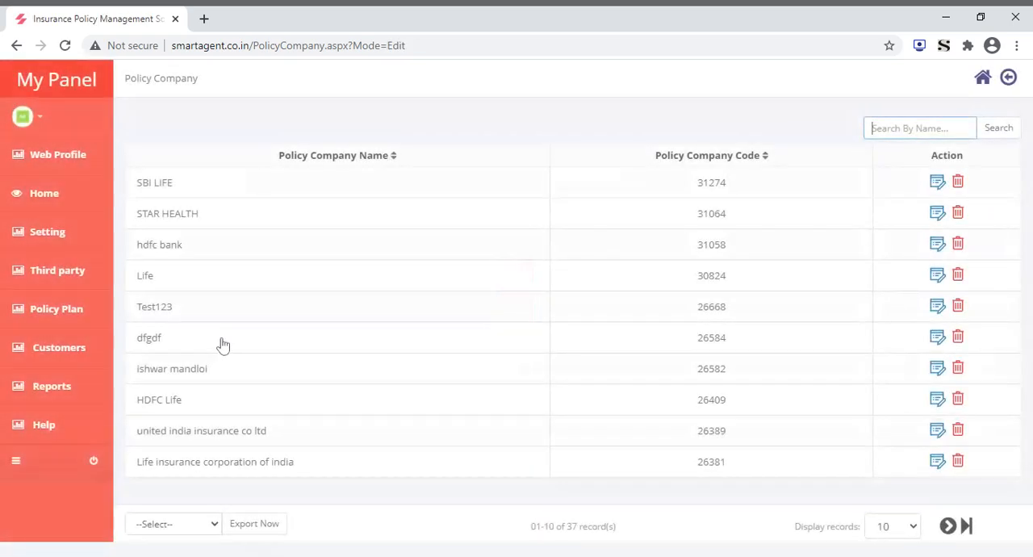
# Open the form for adding a policy plan and choose APOLLO MUNICH GIC LTD as the company name
pyautogui.moveTo(69, 317)
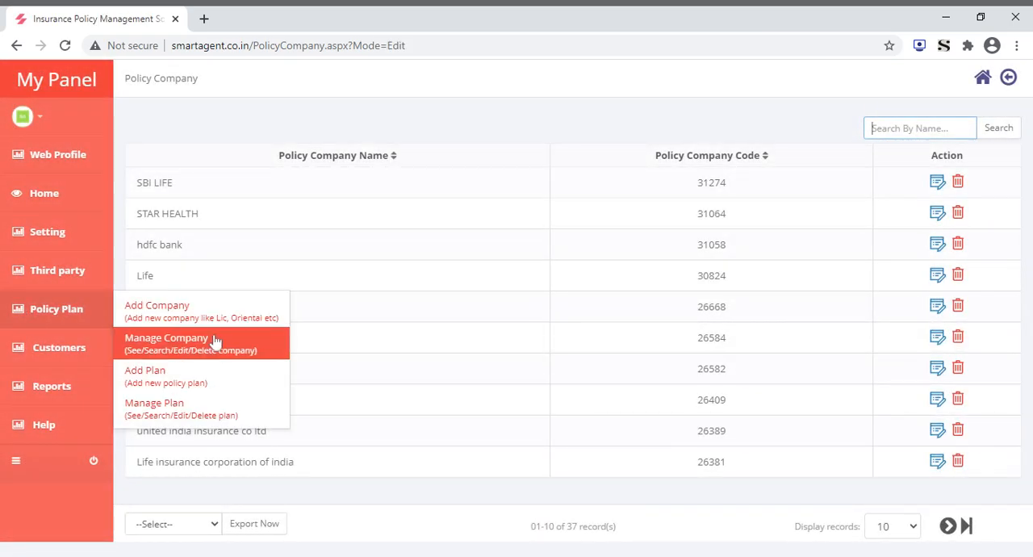
pyautogui.click(186, 386)
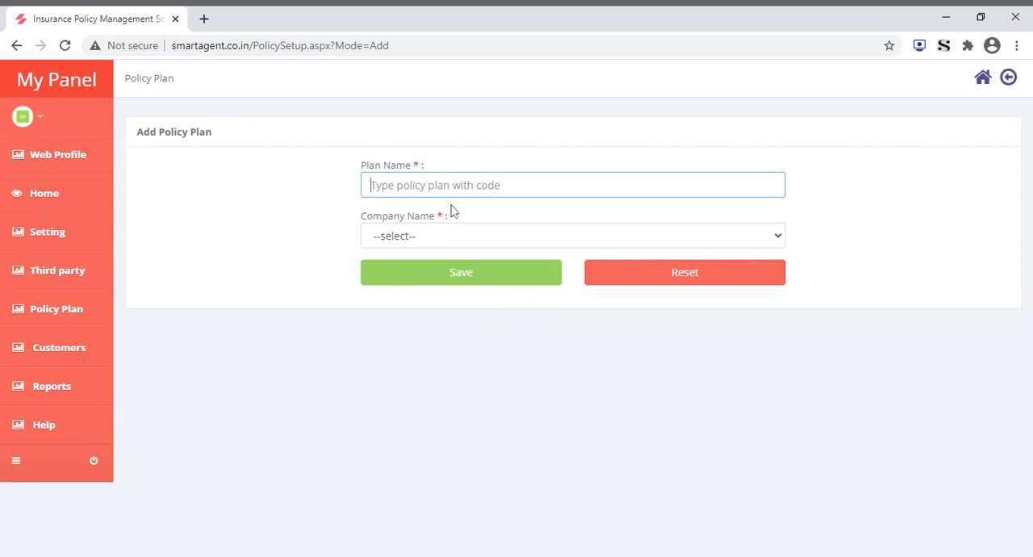
pyautogui.click(378, 244)
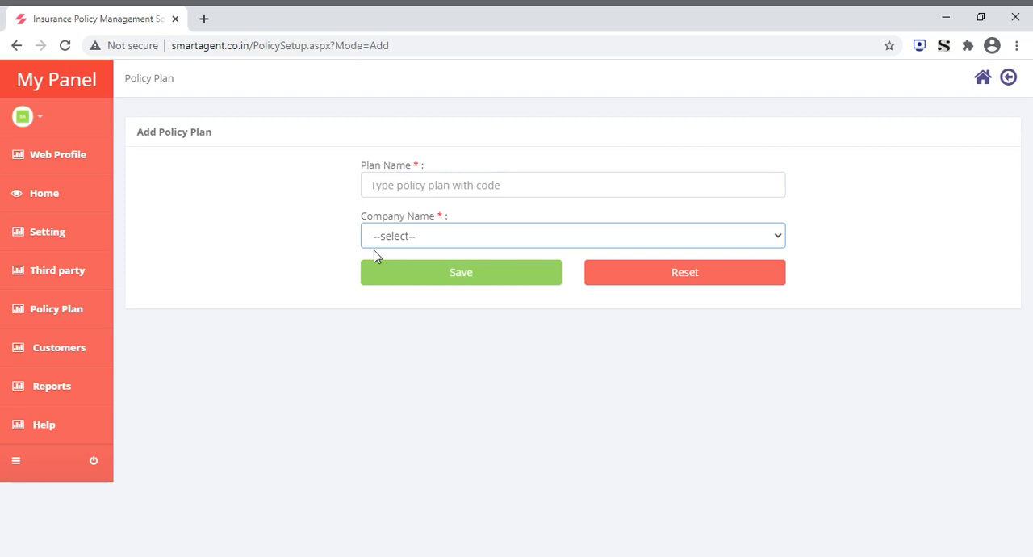
pyautogui.click(385, 275)
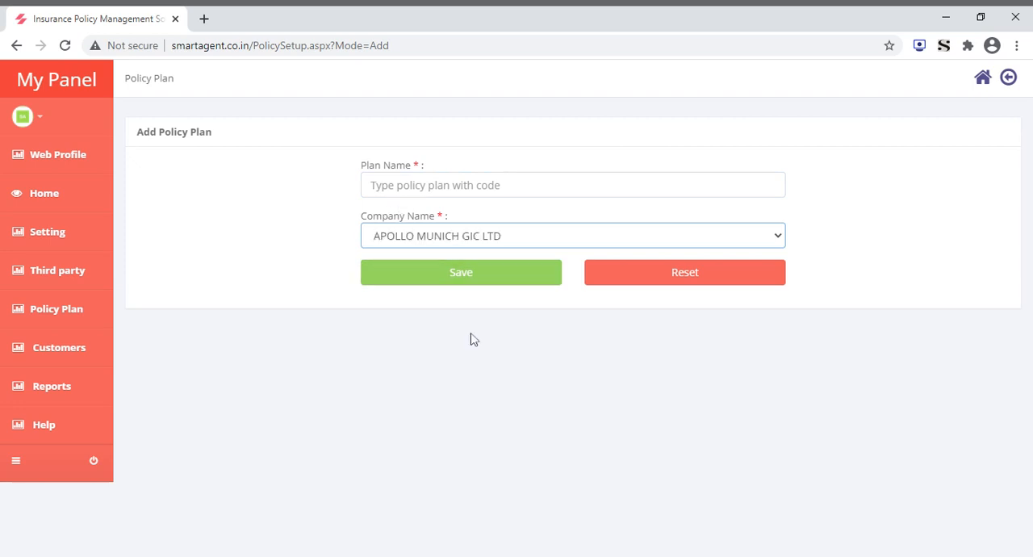
# Open the policy plan management list to view the existing plans and their actions
pyautogui.moveTo(41, 280)
pyautogui.moveTo(43, 308)
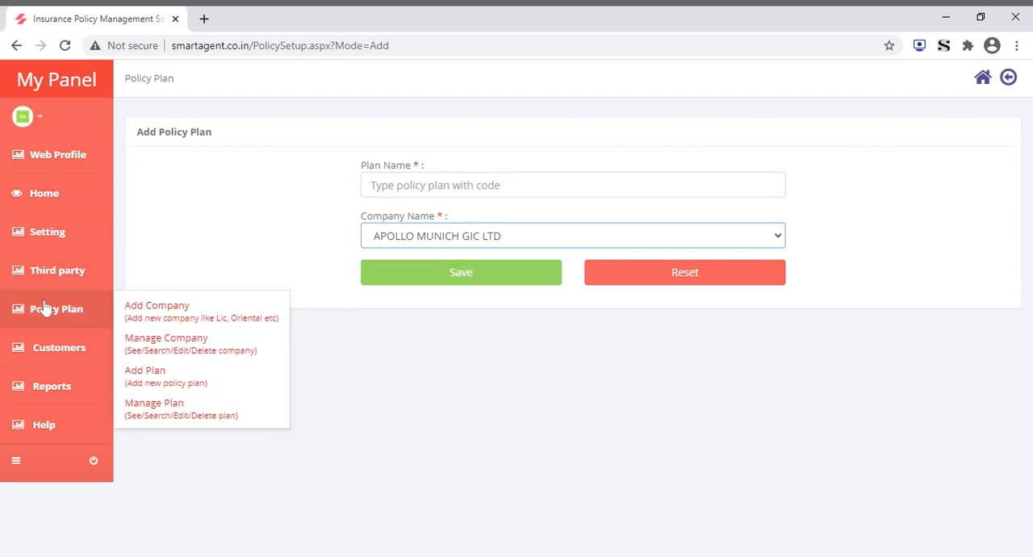
pyautogui.click(158, 413)
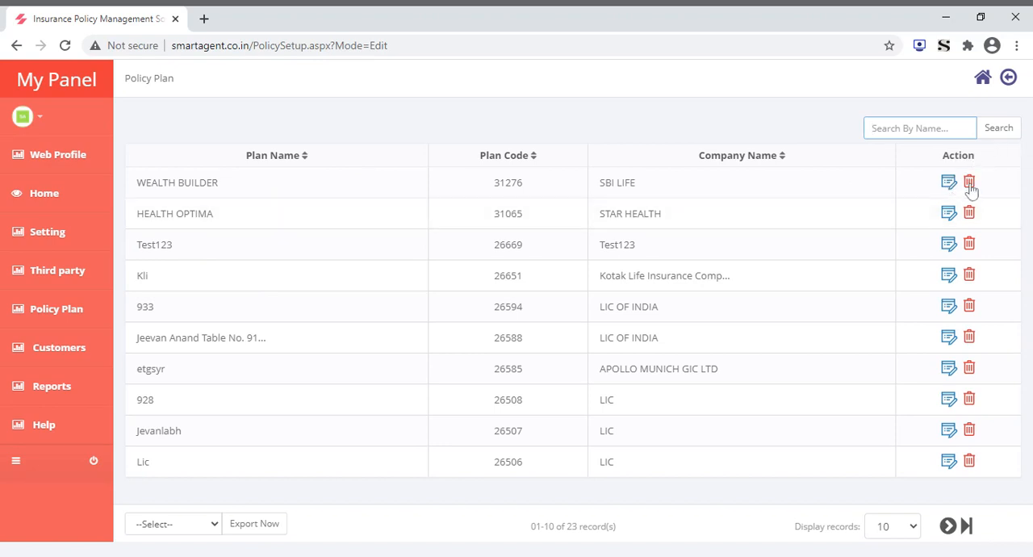
# Open the form for adding a customer and examine its Excel import dialog and the name, email and mobile fields
pyautogui.moveTo(70, 316)
pyautogui.moveTo(64, 360)
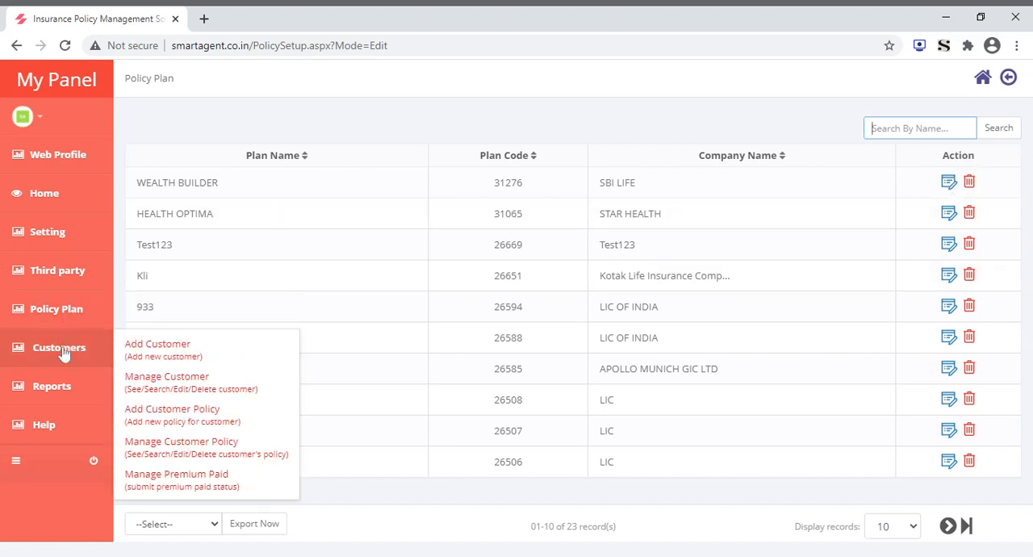
pyautogui.click(179, 363)
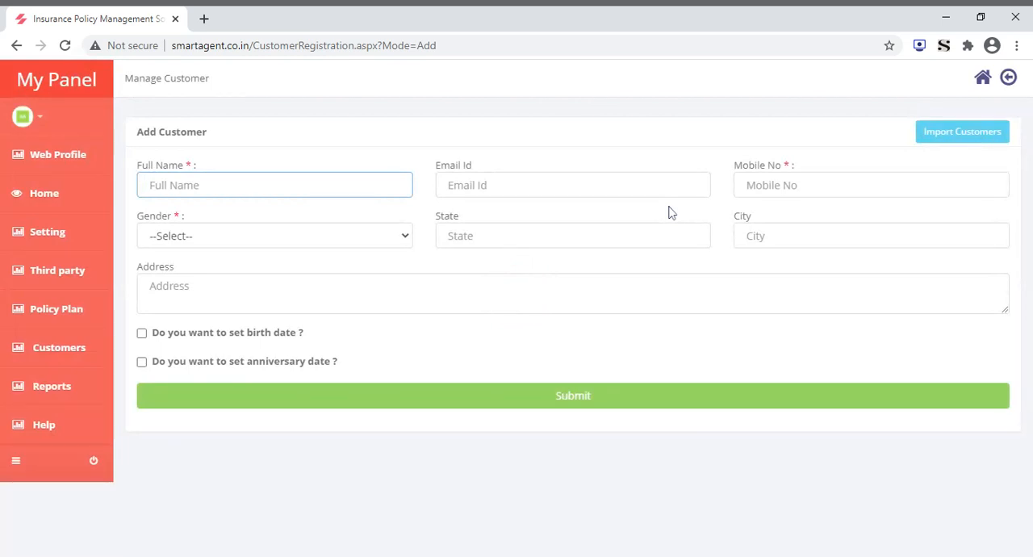
pyautogui.click(936, 136)
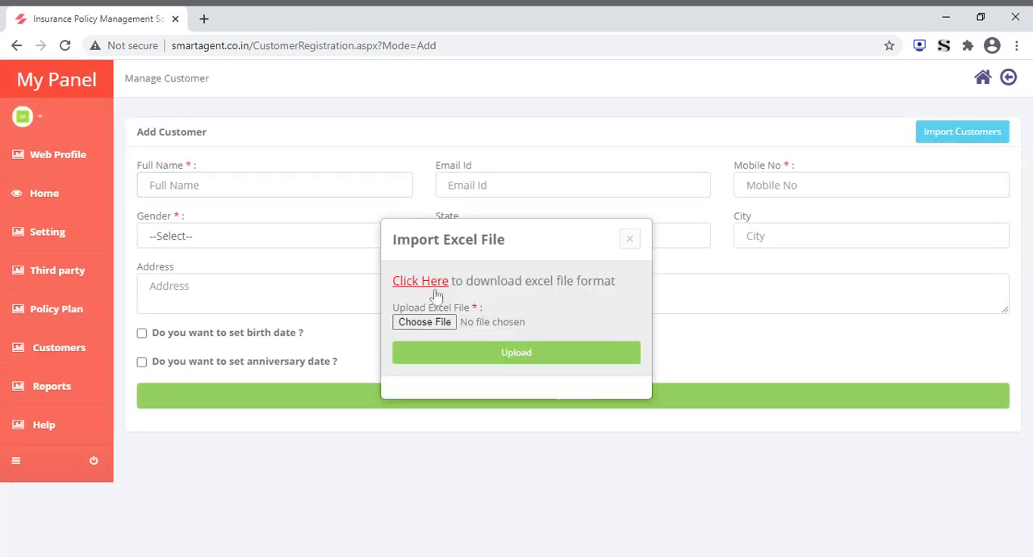
pyautogui.click(625, 240)
pyautogui.click(212, 179)
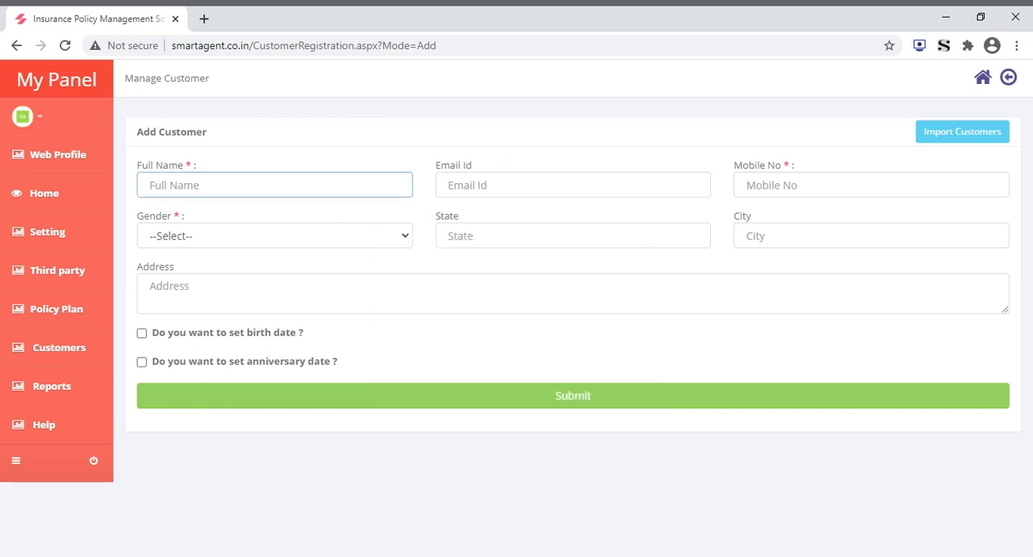
pyautogui.click(564, 185)
pyautogui.click(856, 189)
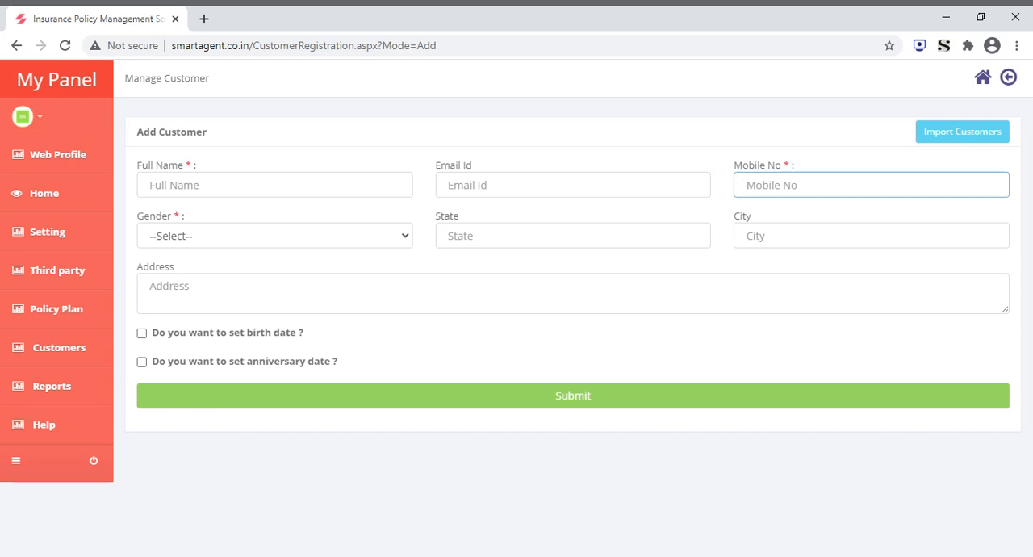
# Open the customer management list, view the first customer's details and close them
pyautogui.moveTo(39, 273)
pyautogui.moveTo(39, 352)
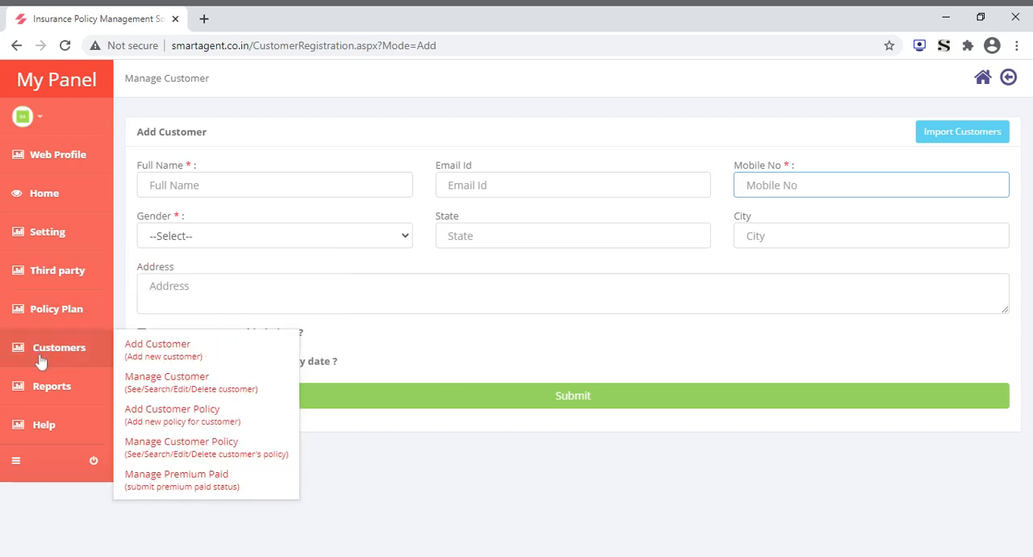
pyautogui.click(173, 392)
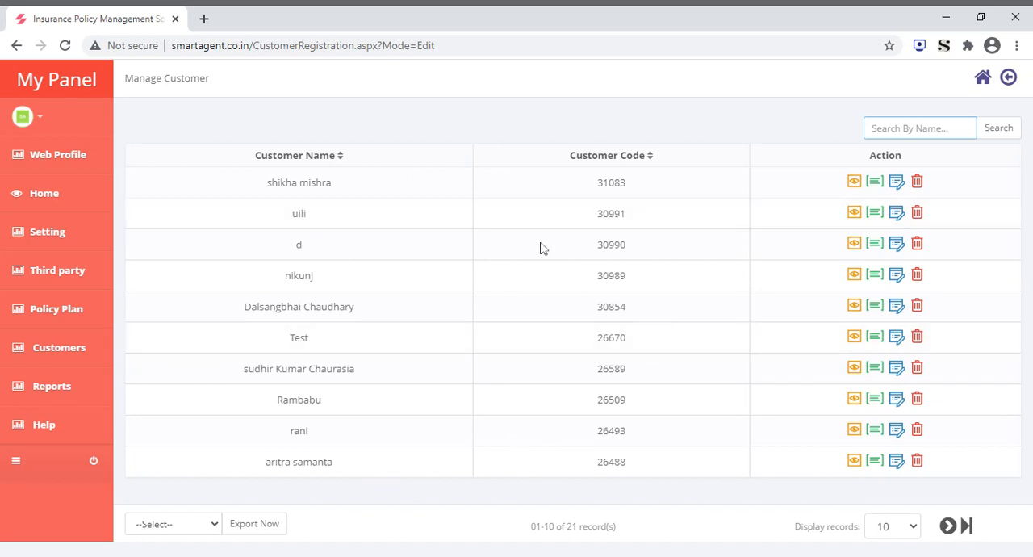
pyautogui.click(853, 182)
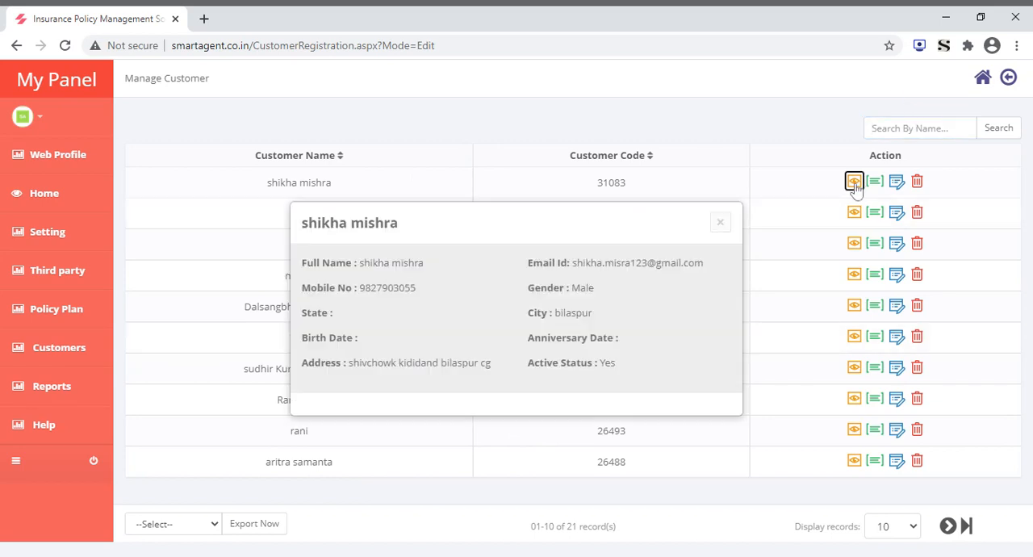
pyautogui.click(721, 223)
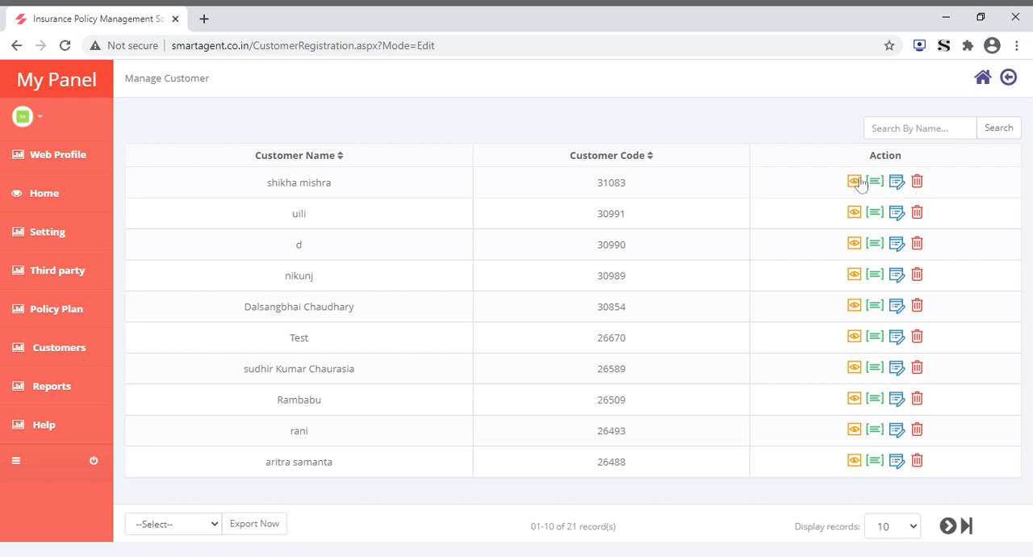
# Open the form for adding a customer policy and go to its policy type choices
pyautogui.moveTo(74, 343)
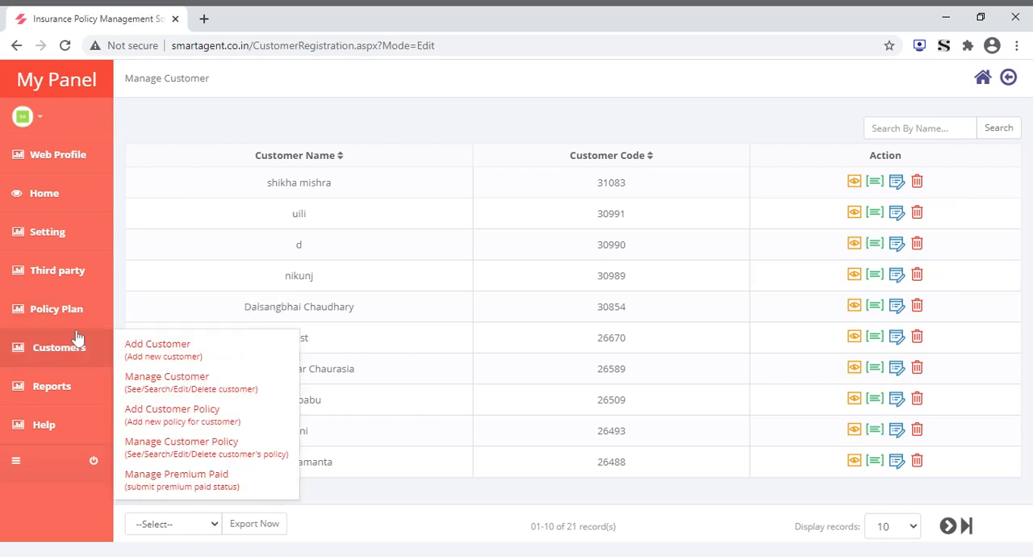
pyautogui.click(187, 422)
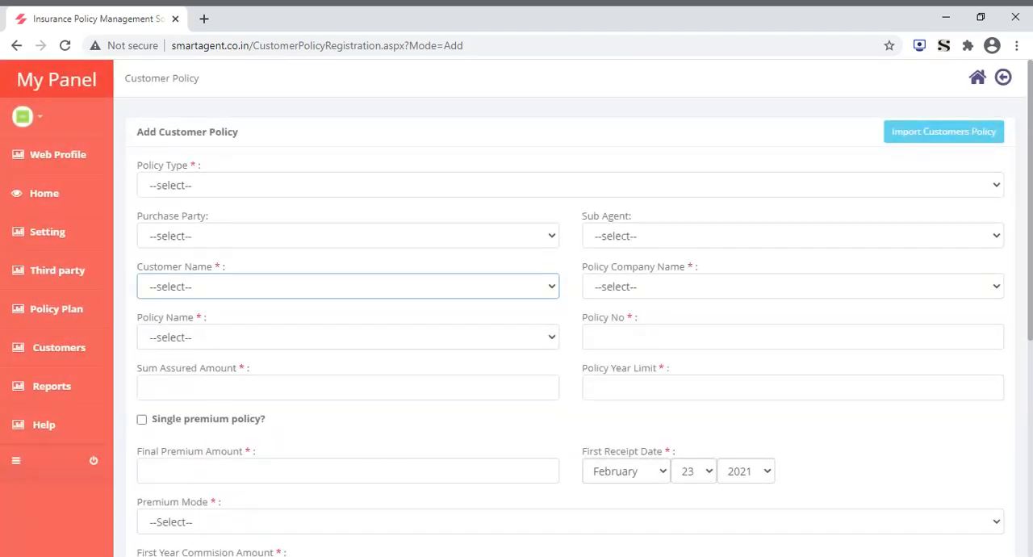
pyautogui.click(384, 195)
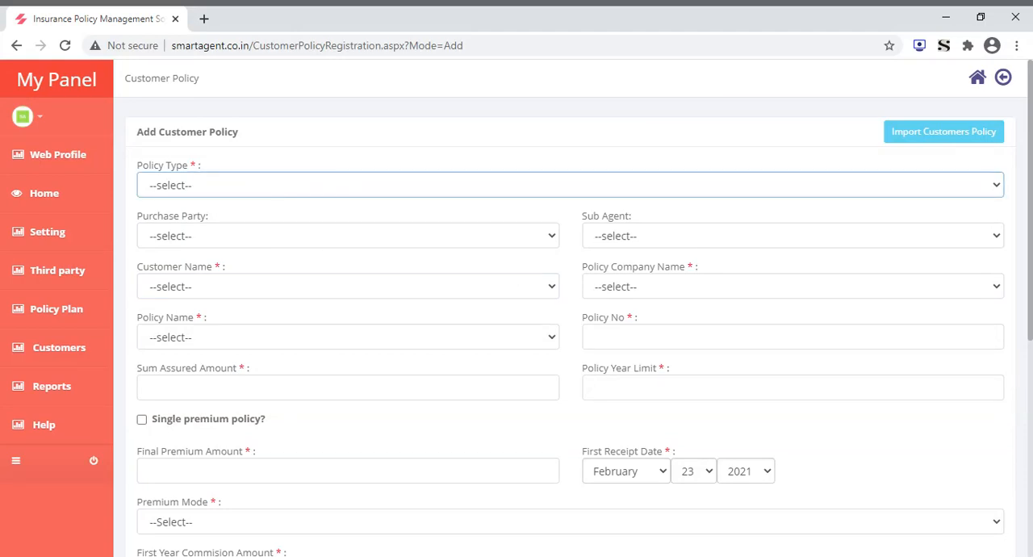
# Set the policy type to Health Insurance and look through the purchase party and sub-agent choices without selecting either
pyautogui.press('Down')
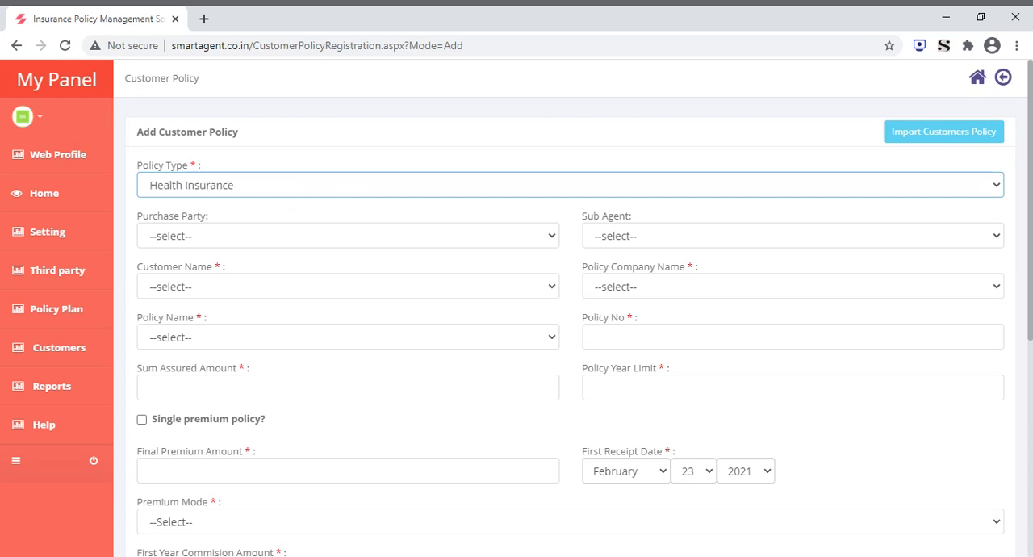
pyautogui.click(199, 235)
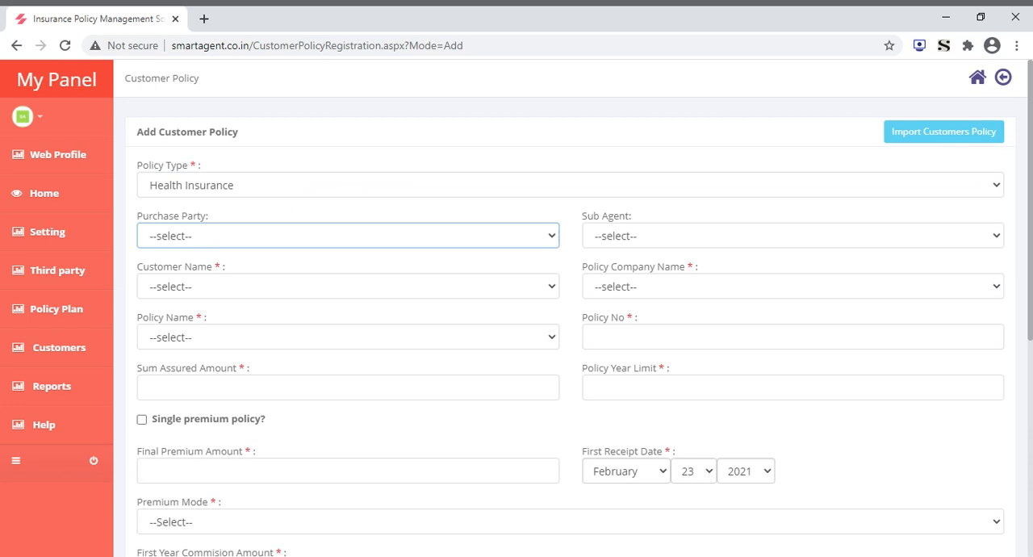
pyautogui.click(322, 216)
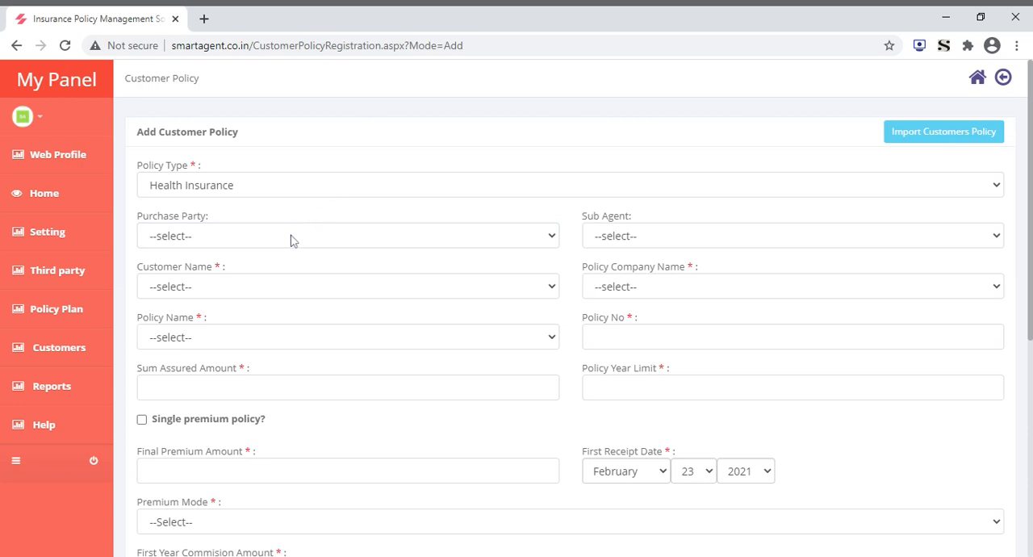
pyautogui.click(644, 245)
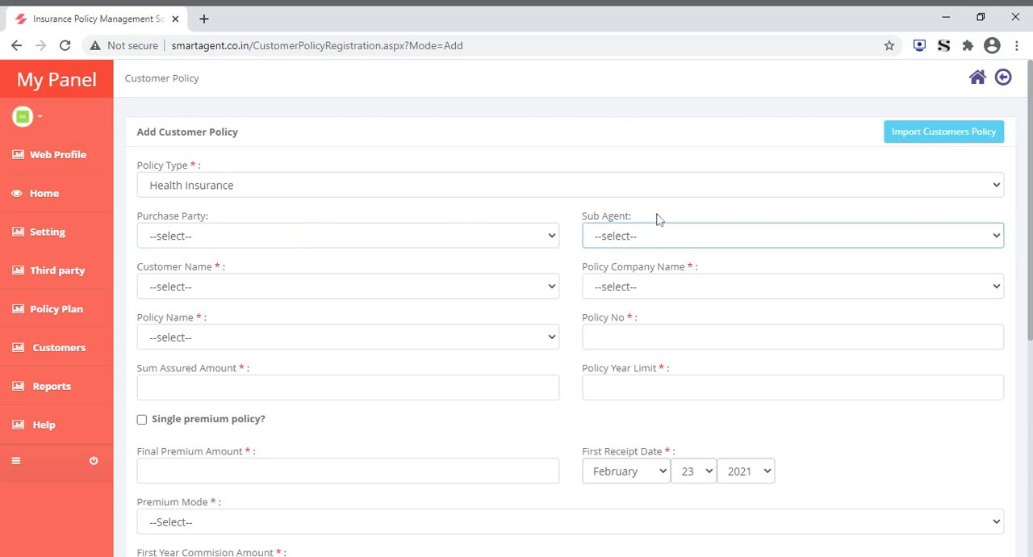
pyautogui.click(658, 219)
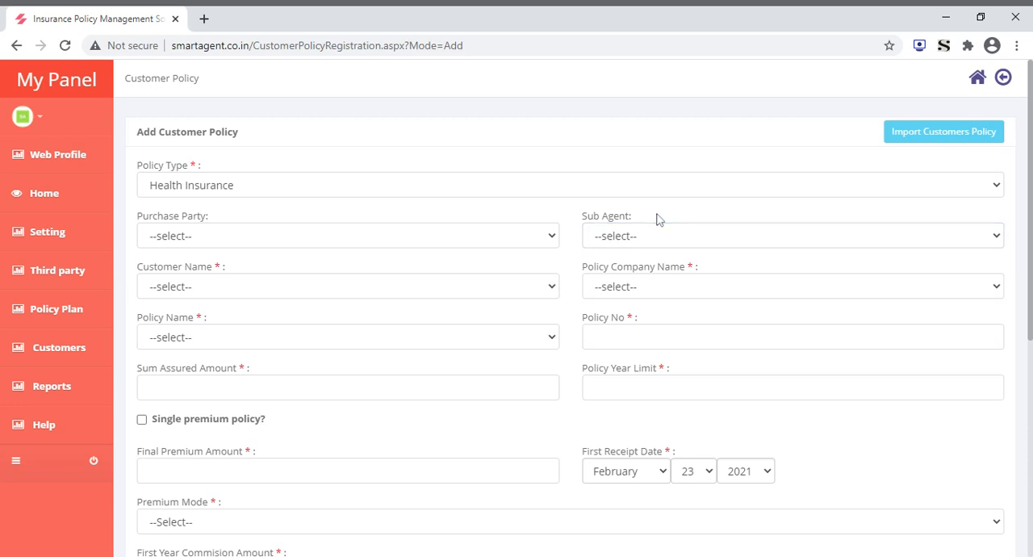
pyautogui.click(639, 237)
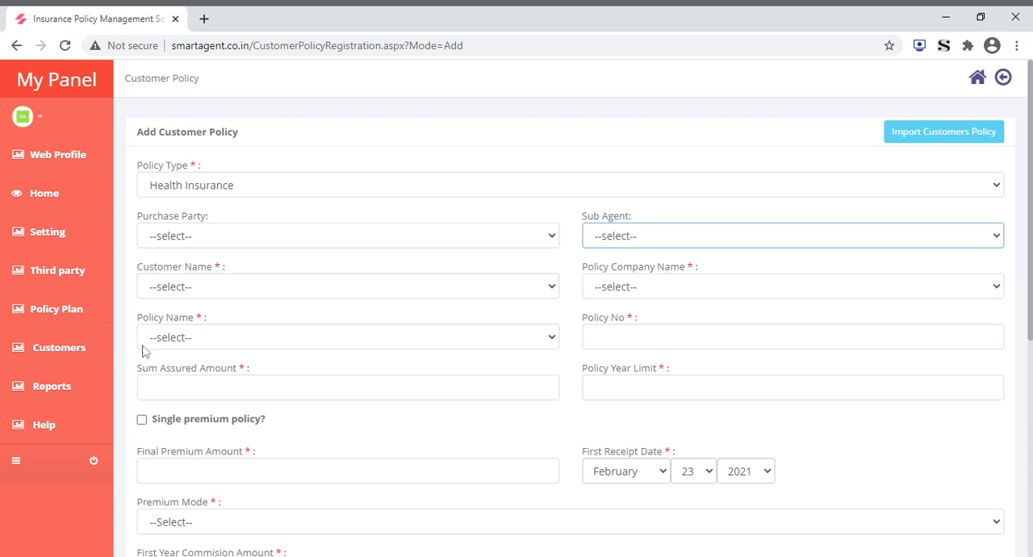
# Select a customer for the policy and choose IFFCO TOKIO GIC LTD as the policy company
pyautogui.click(195, 297)
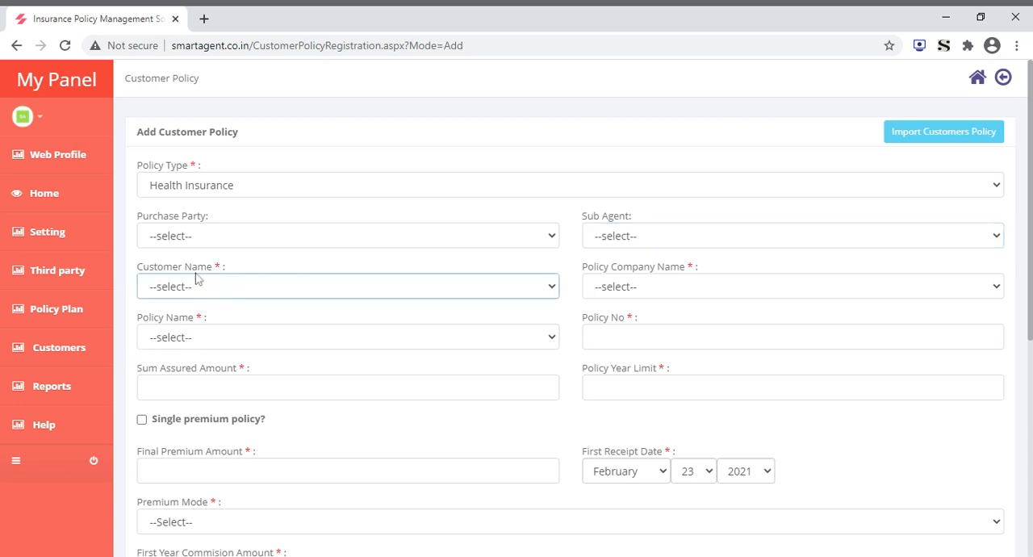
pyautogui.click(199, 266)
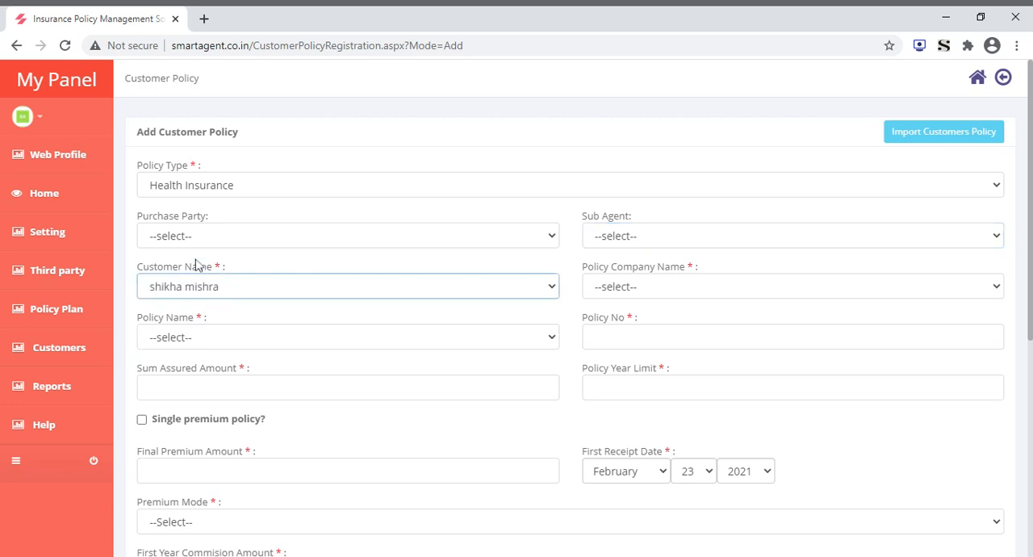
pyautogui.click(699, 280)
pyautogui.click(696, 274)
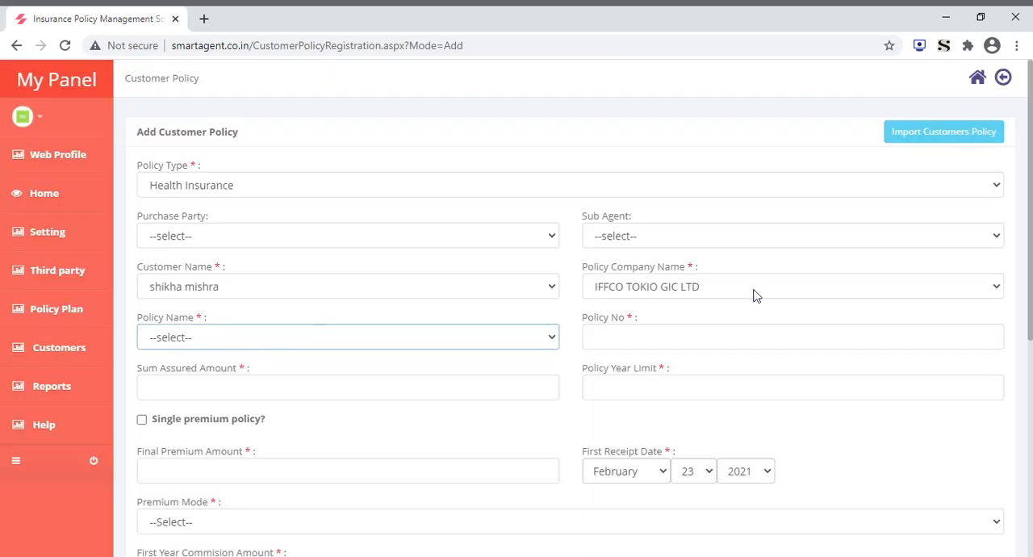
# Examine the remaining customer policy fields, from policy number and sum assured through premium, commission and payment details to the note
pyautogui.click(751, 337)
pyautogui.click(347, 387)
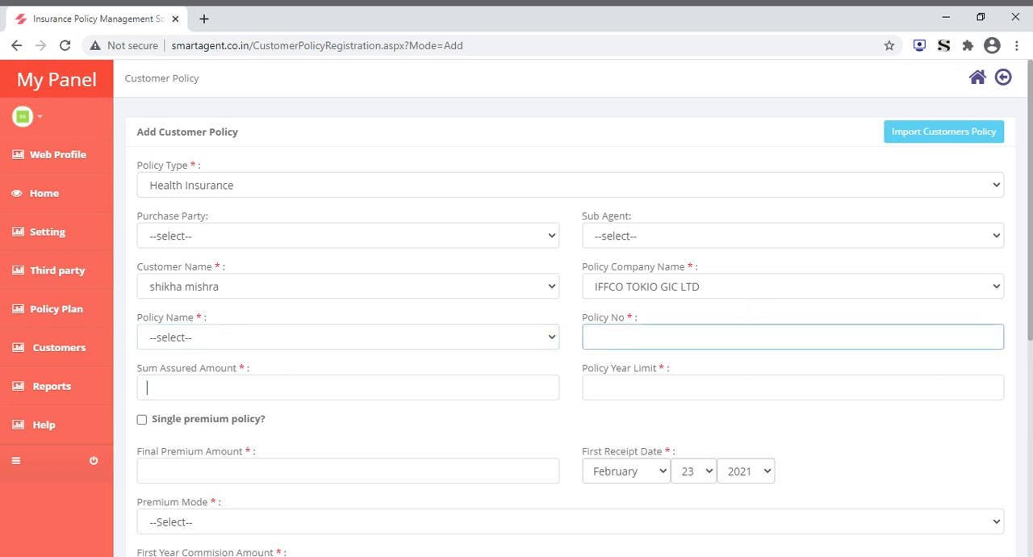
pyautogui.click(597, 388)
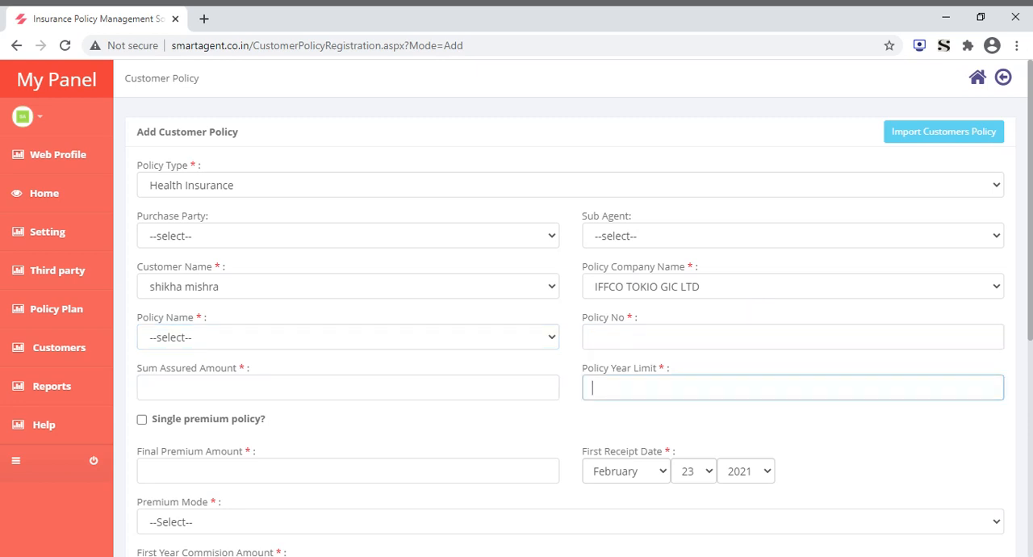
pyautogui.scroll(-4, 581, 432)
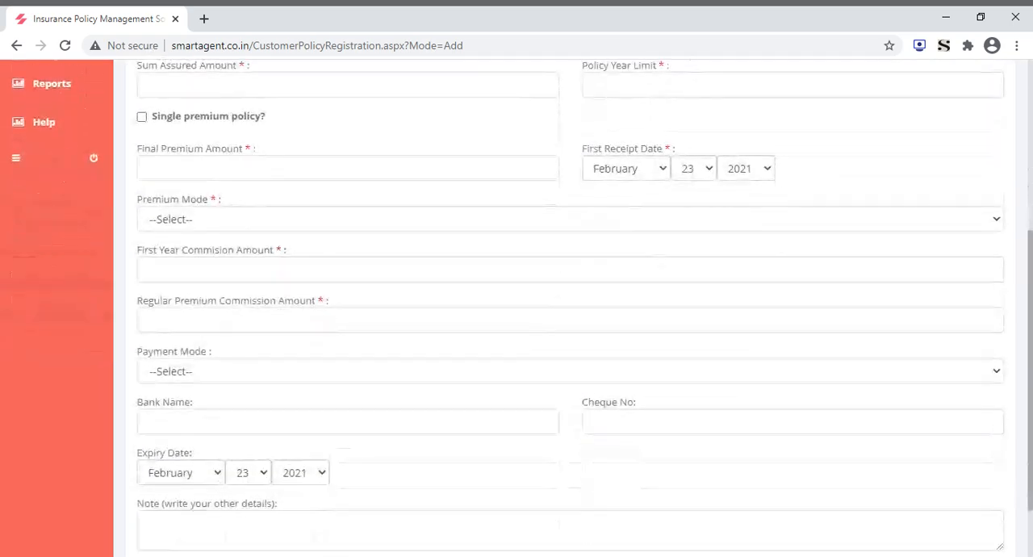
pyautogui.scroll(-1, 573, 306)
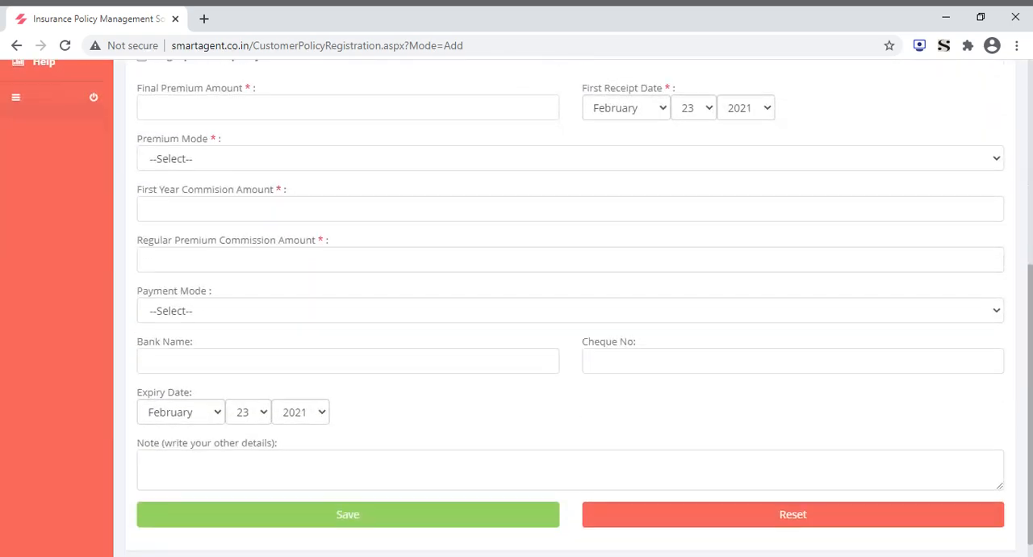
pyautogui.scroll(5, 573, 307)
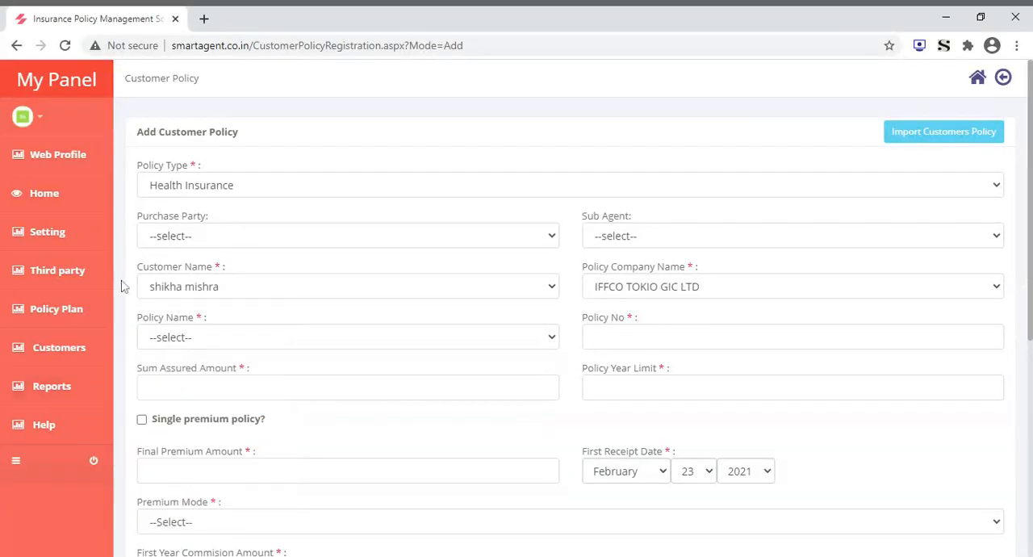
# Open the customer policy management list, view the first policy's details and close them
pyautogui.moveTo(55, 347)
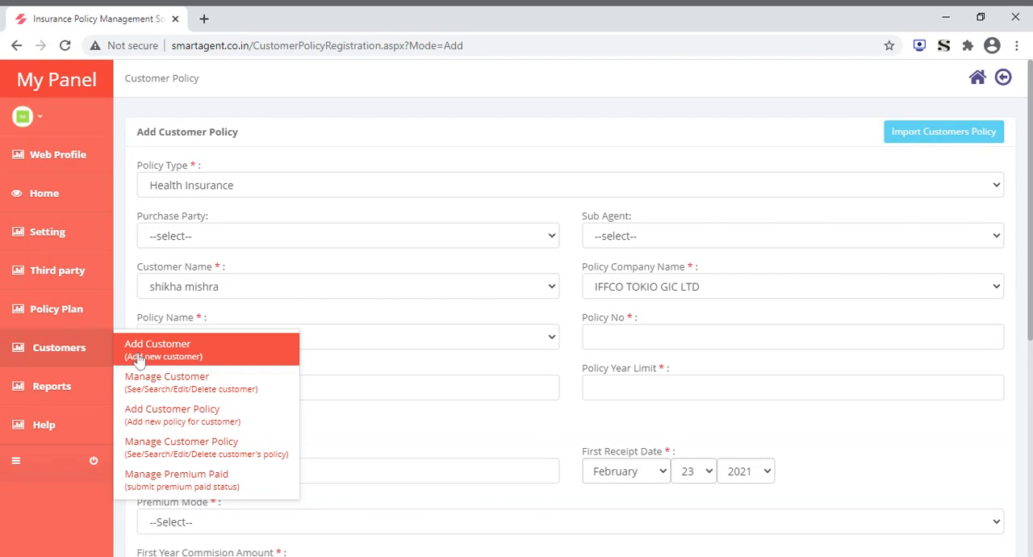
pyautogui.click(184, 453)
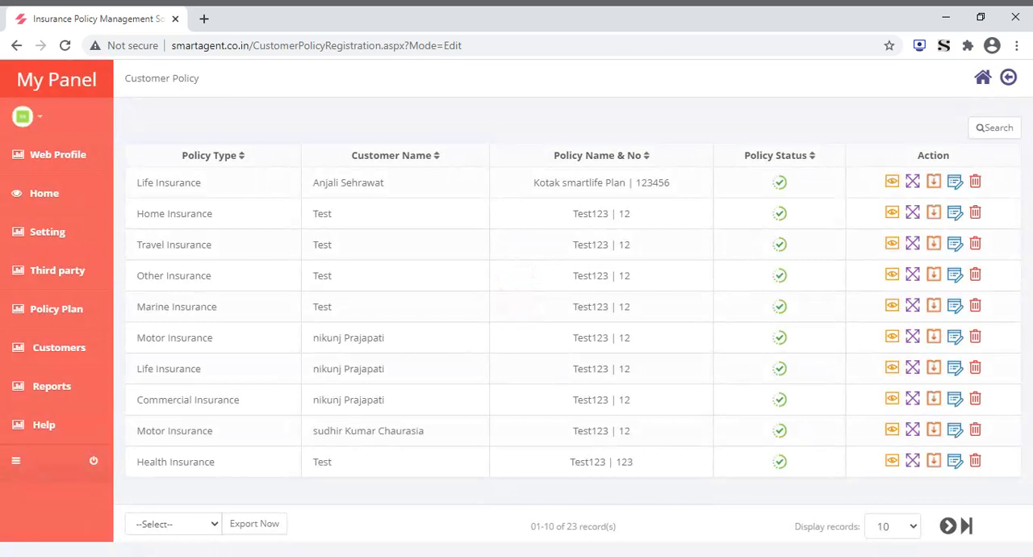
pyautogui.click(891, 184)
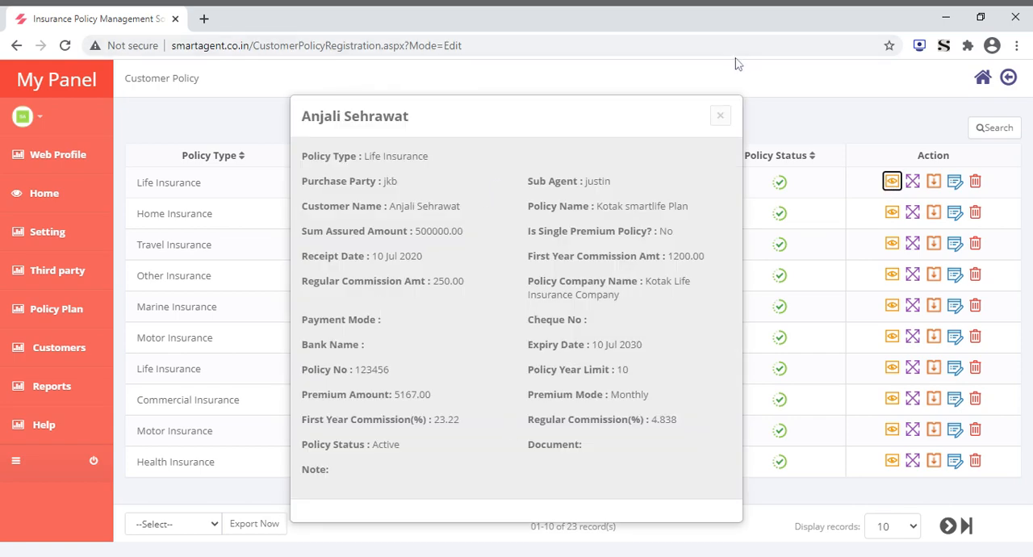
pyautogui.click(720, 116)
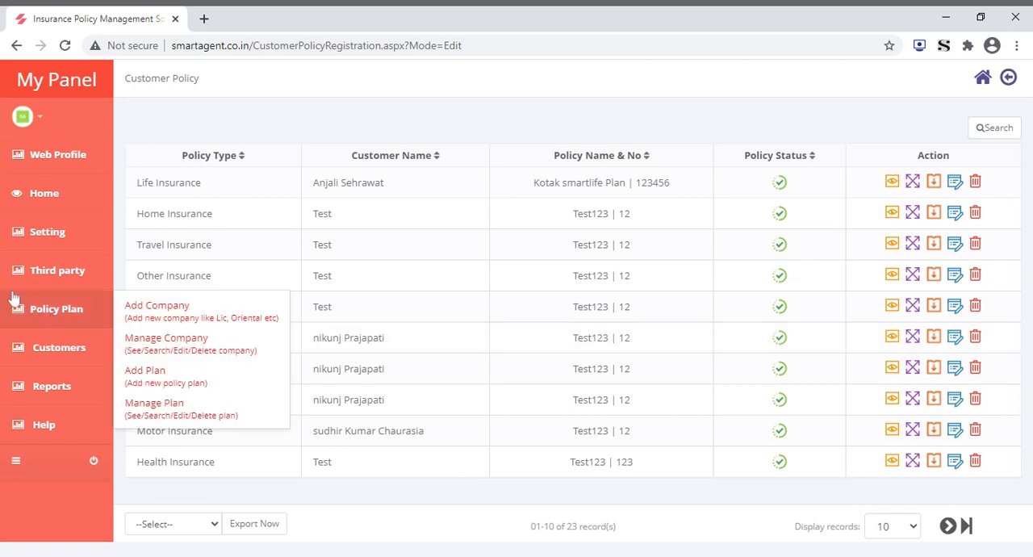
# Open the premium paid management page and mark the listed premium of 10 Feb 2021 as paid without submitting it
pyautogui.moveTo(57, 391)
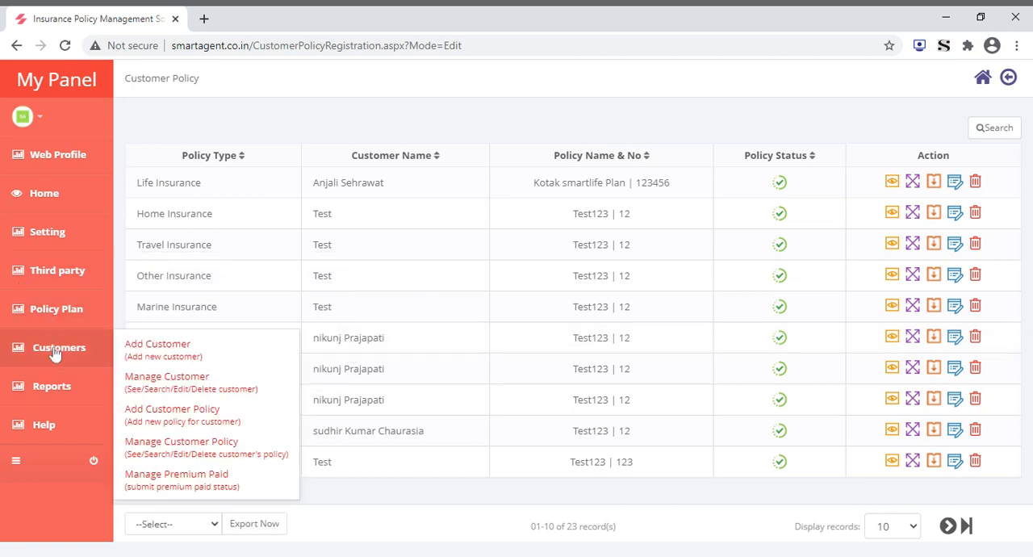
pyautogui.moveTo(48, 339)
pyautogui.click(183, 482)
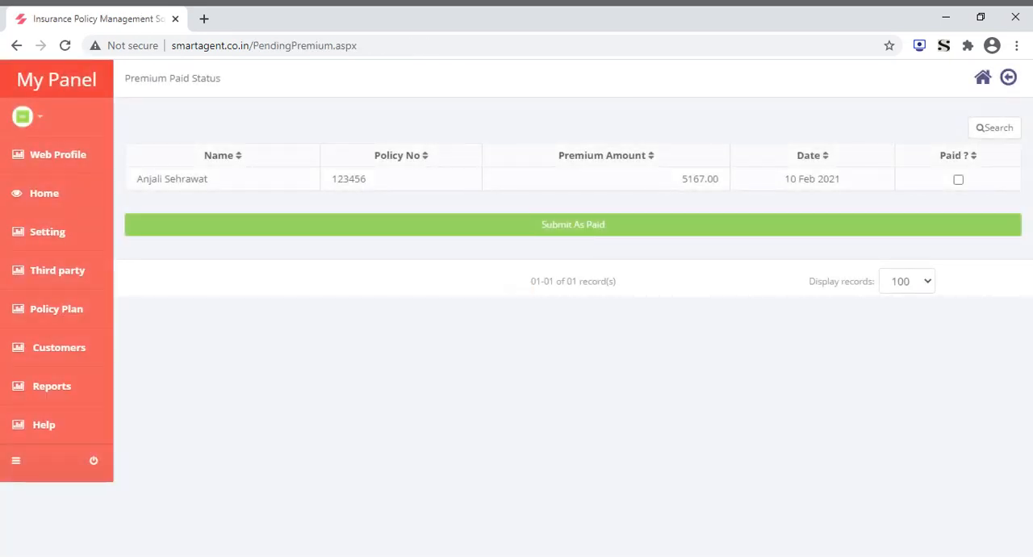
pyautogui.click(959, 180)
# Open the SMS settings, review the automatic message options and enable Anniversary Wish SMS To Customers
pyautogui.moveTo(61, 393)
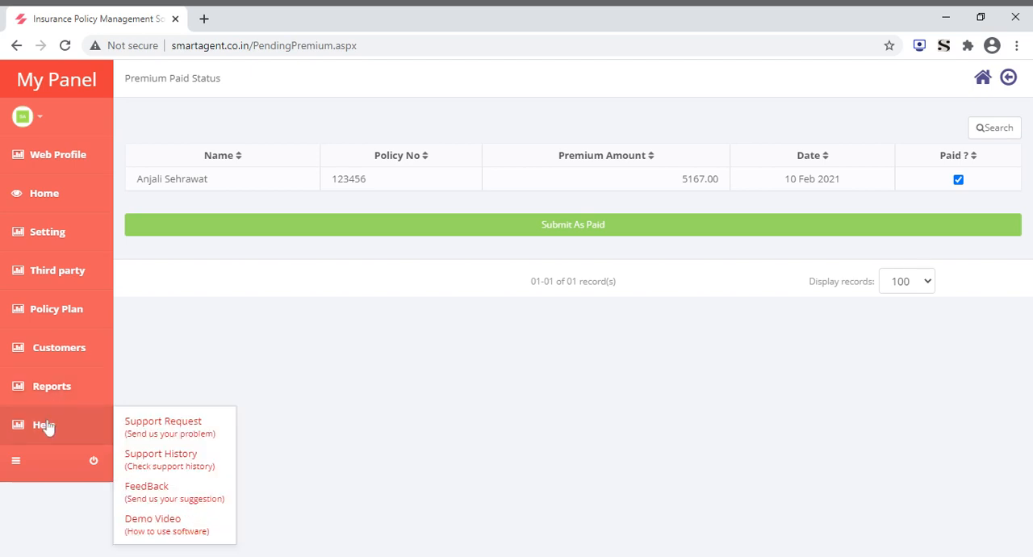
pyautogui.moveTo(58, 234)
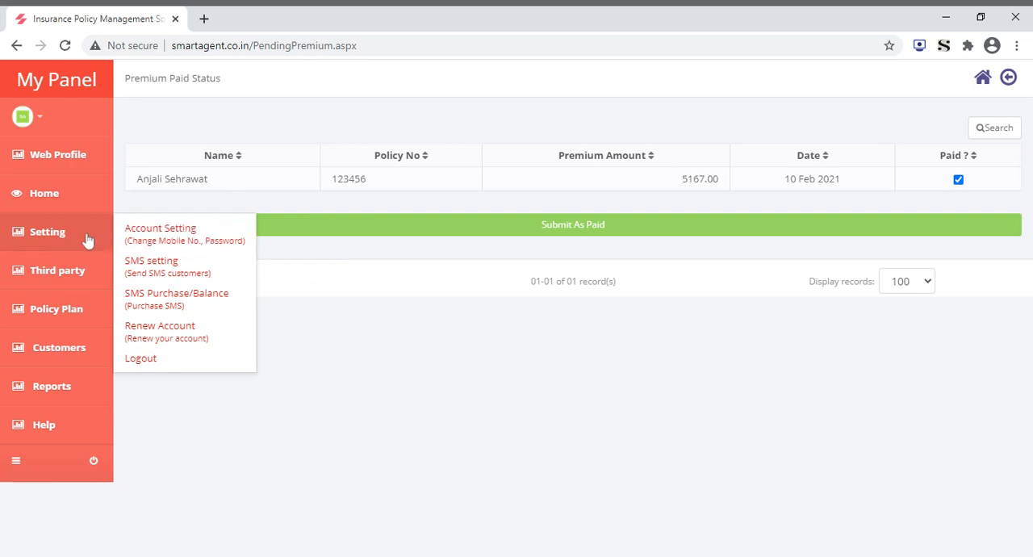
pyautogui.click(162, 274)
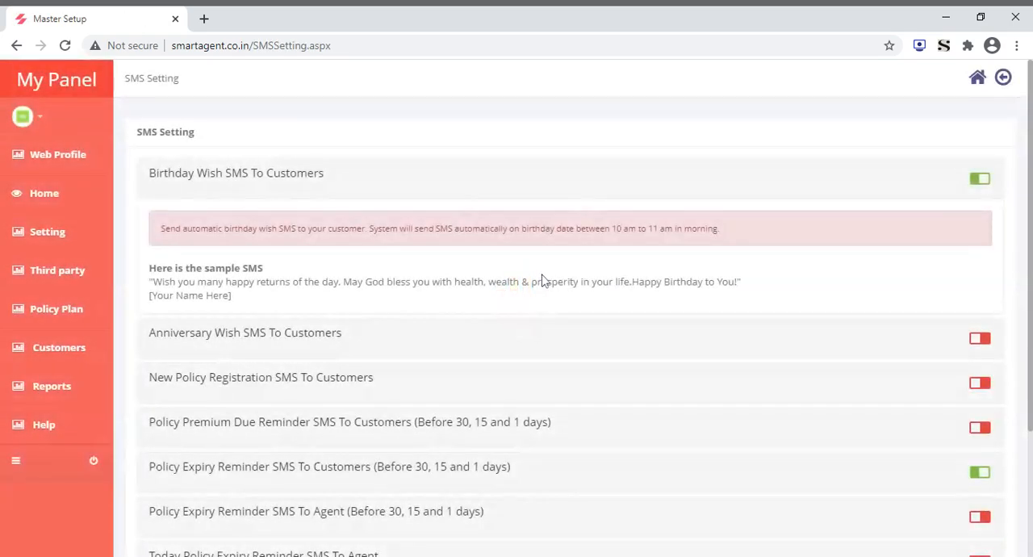
pyautogui.scroll(-3, 510, 179)
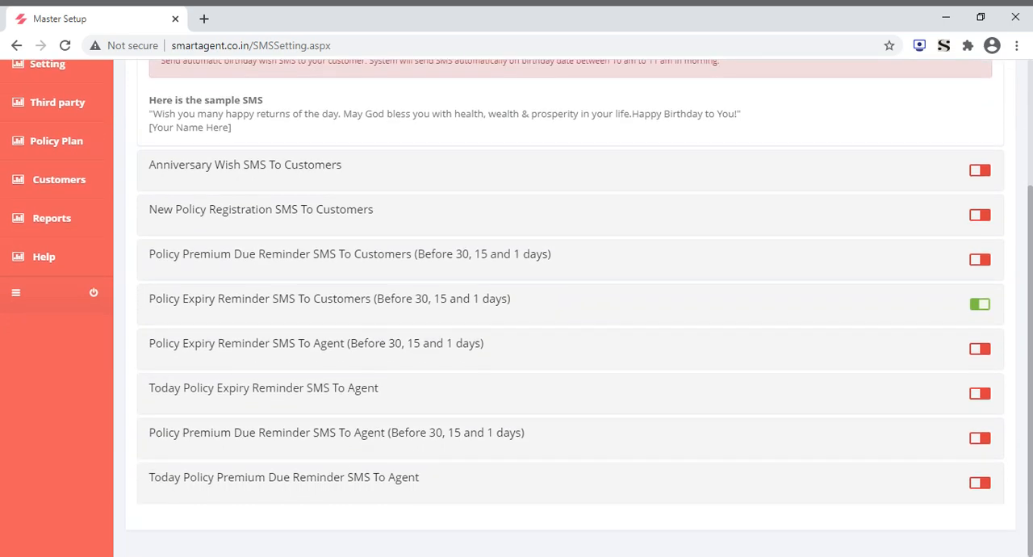
pyautogui.scroll(2, 565, 307)
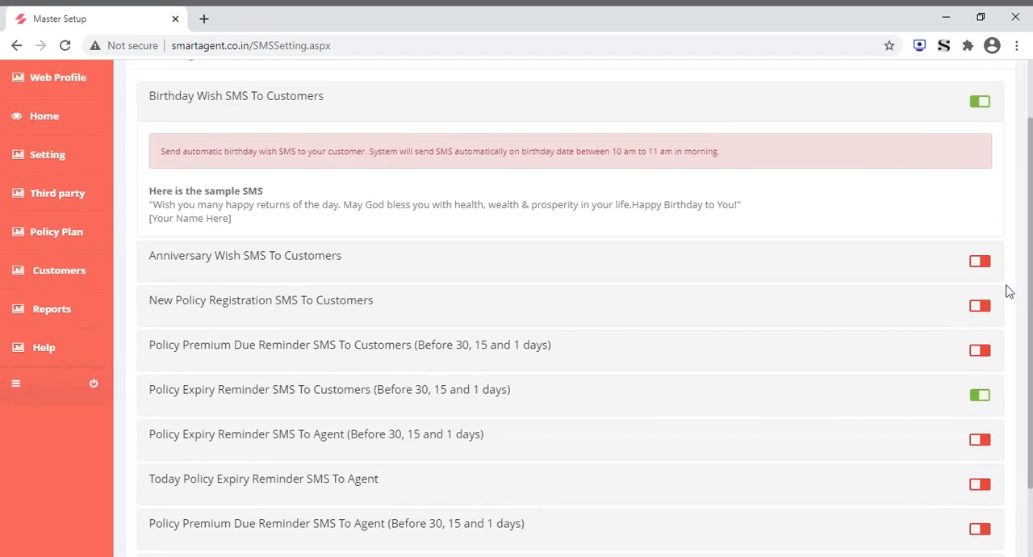
pyautogui.click(980, 262)
pyautogui.scroll(1, 394, 297)
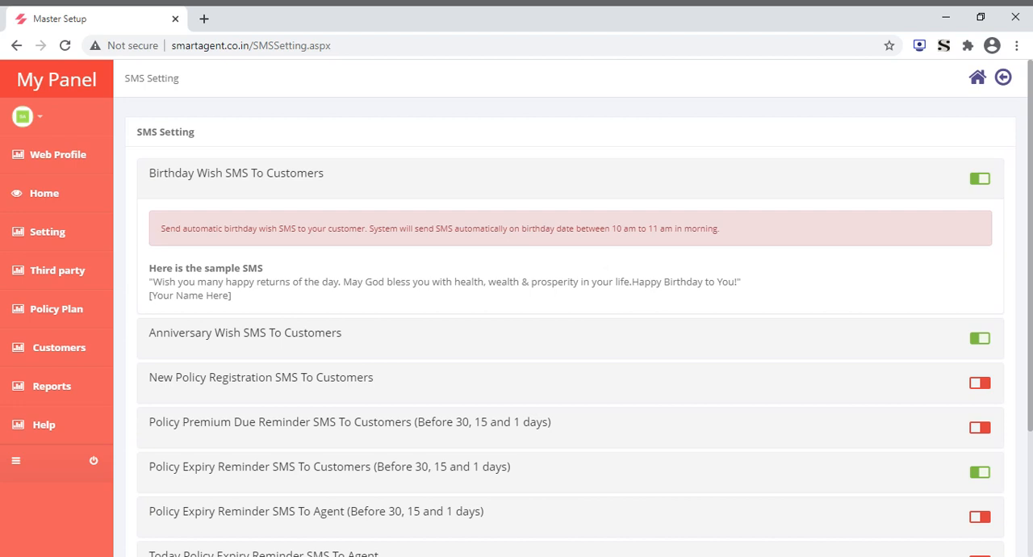
# Open the SMS purchase and balance page, review the SMS packages and return to the home page
pyautogui.moveTo(49, 242)
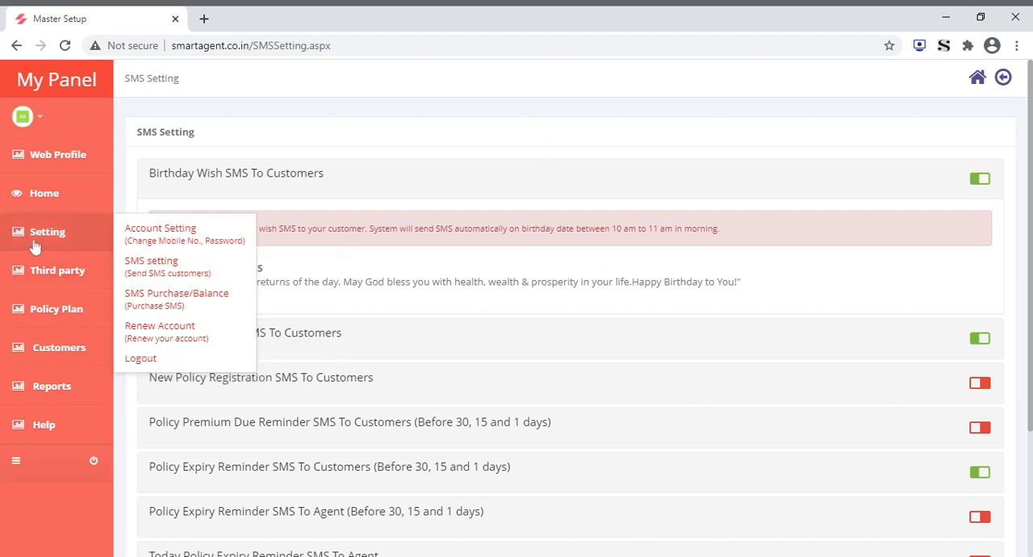
pyautogui.click(155, 300)
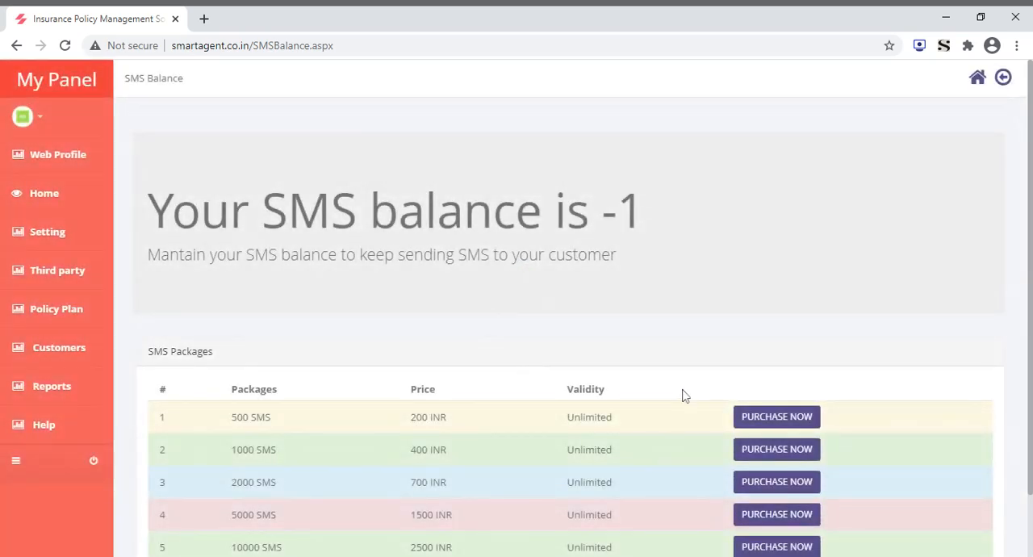
pyautogui.scroll(-1, 684, 394)
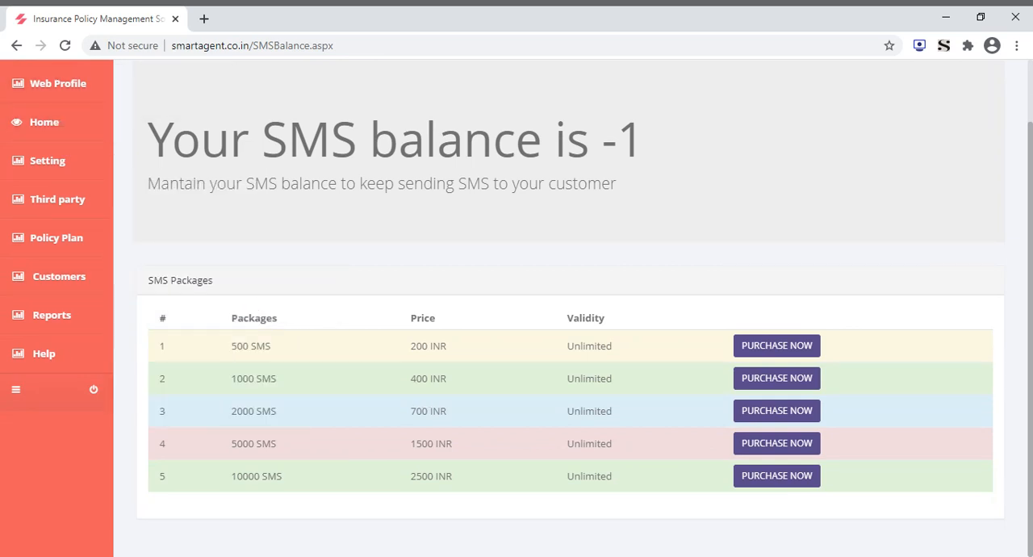
pyautogui.scroll(1, 517, 323)
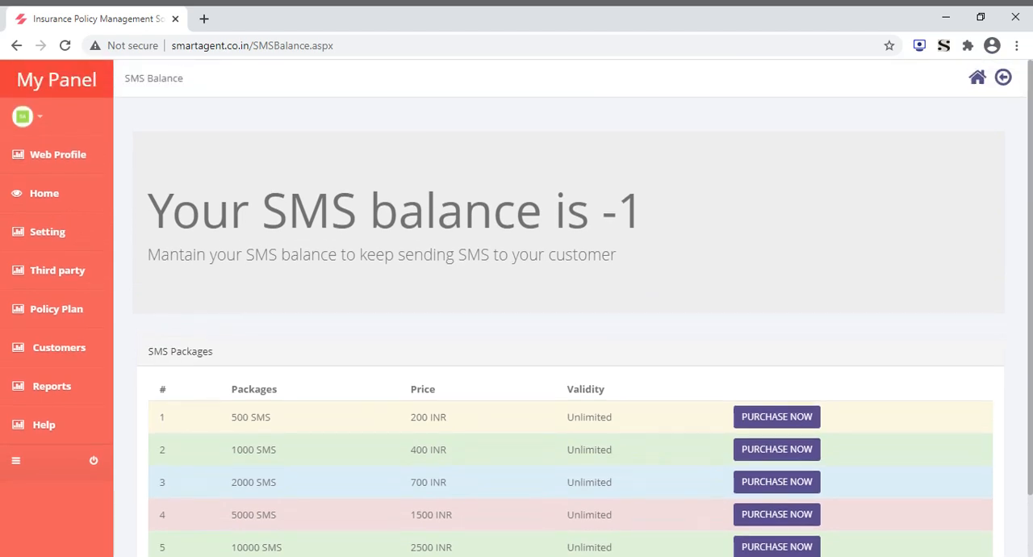
pyautogui.click(978, 78)
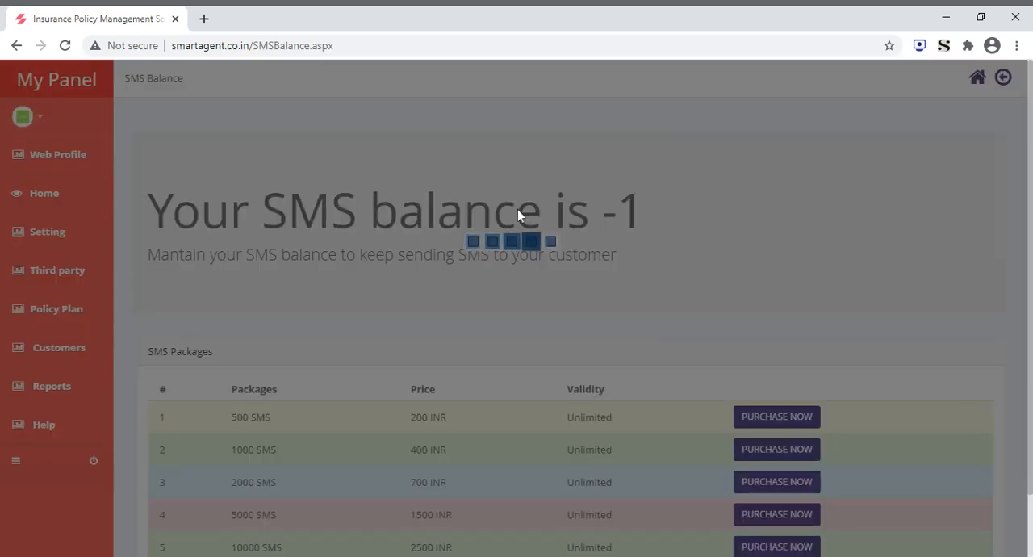